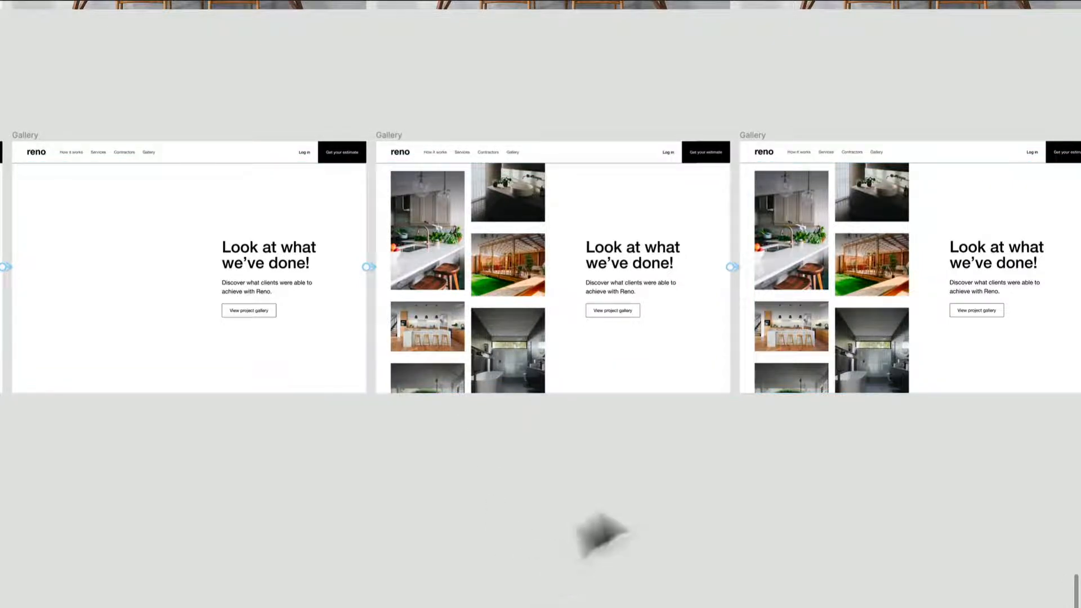
- Open the prototype presentation and play the Gallery 1 flow
drag(737, 512, 486, 548)
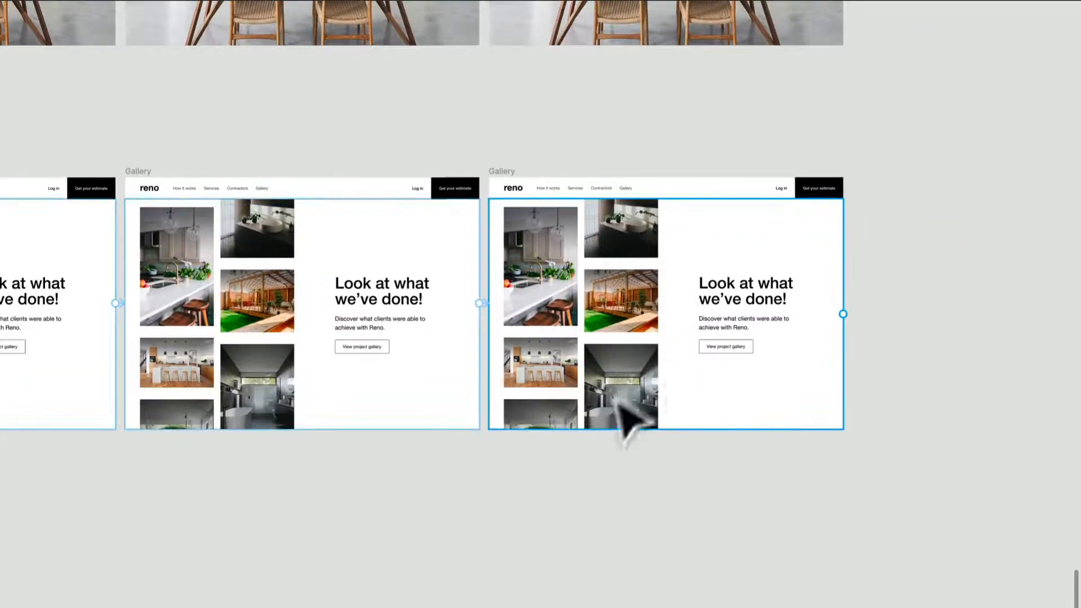
scroll(330, 362, left, 5)
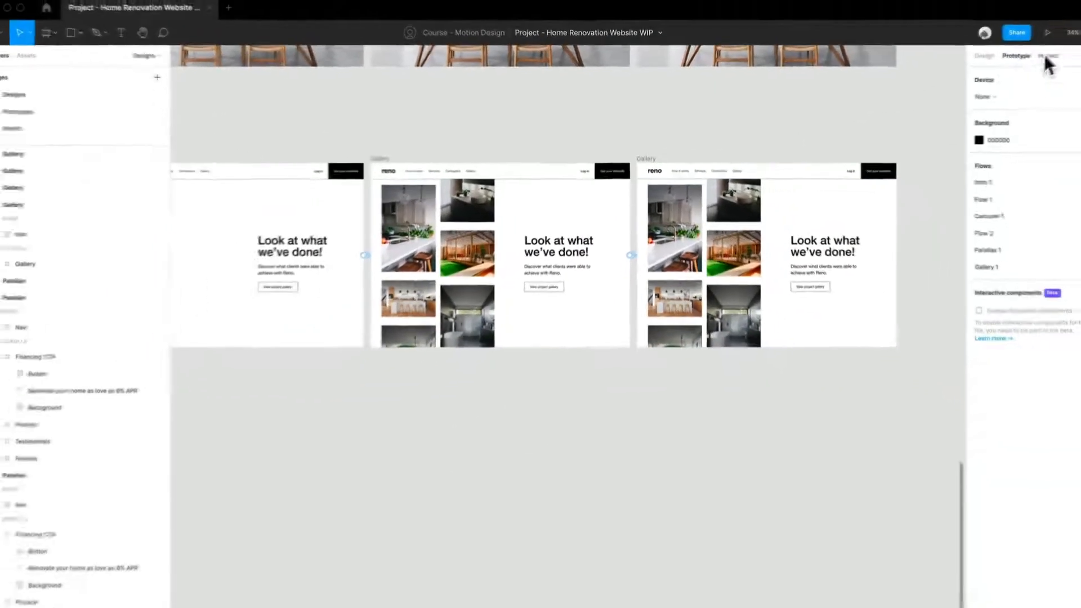
click(1047, 32)
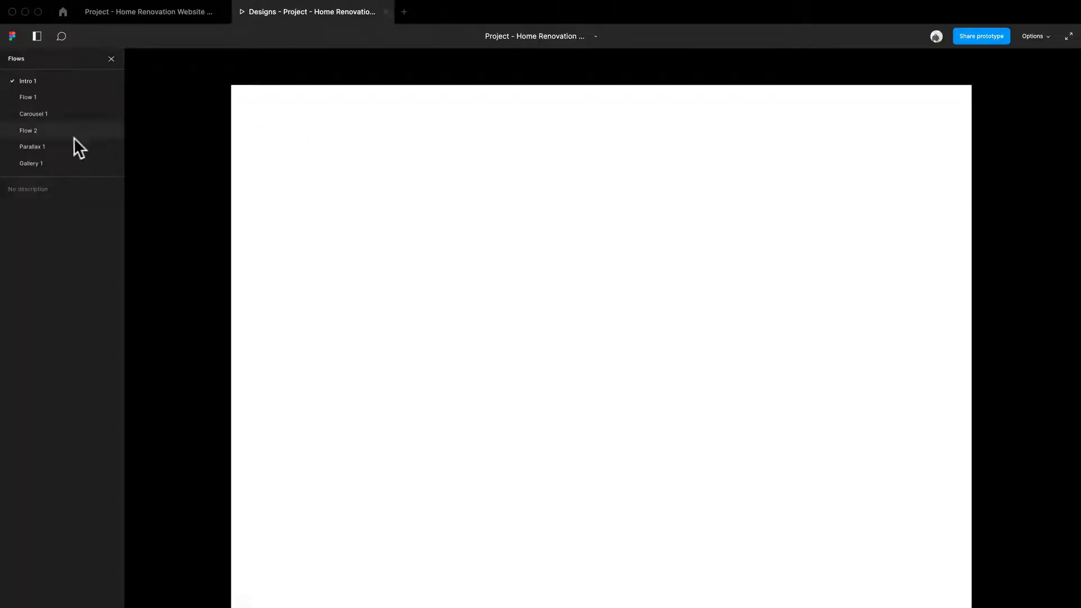
click(40, 161)
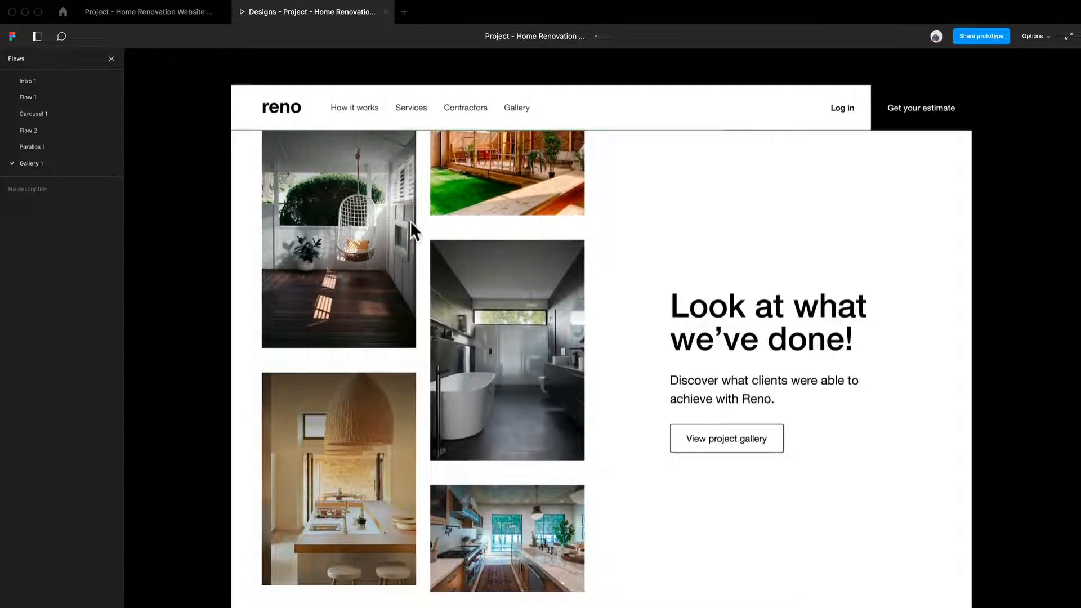
- Return to the design file and navigate the canvas to the Gallery frames
click(167, 12)
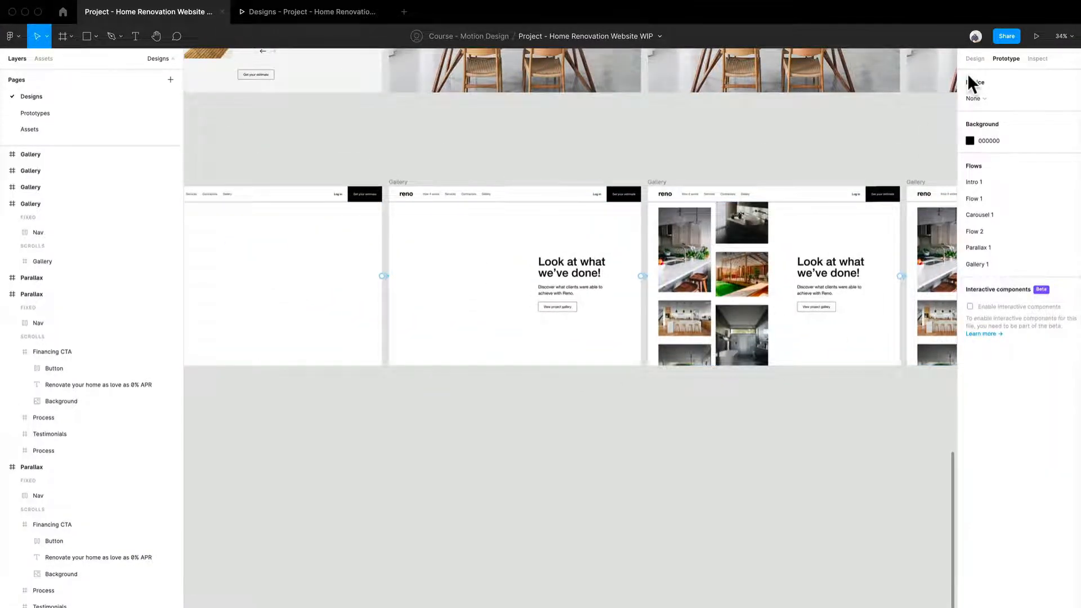
click(976, 58)
drag(266, 336, 567, 410)
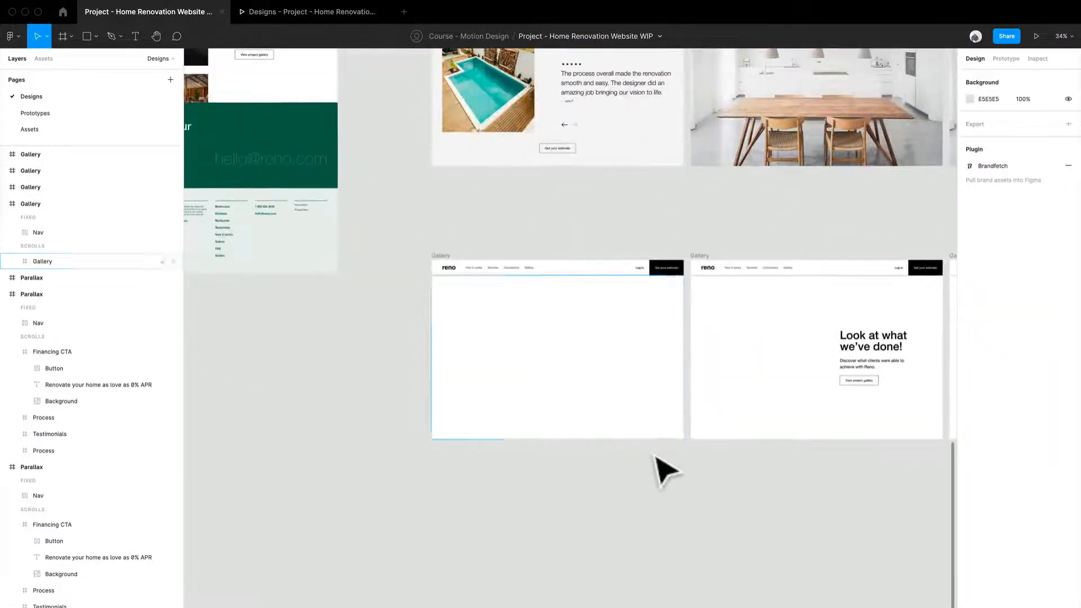
drag(601, 459, 506, 400)
scroll(411, 412, up, 5)
drag(509, 355, 433, 436)
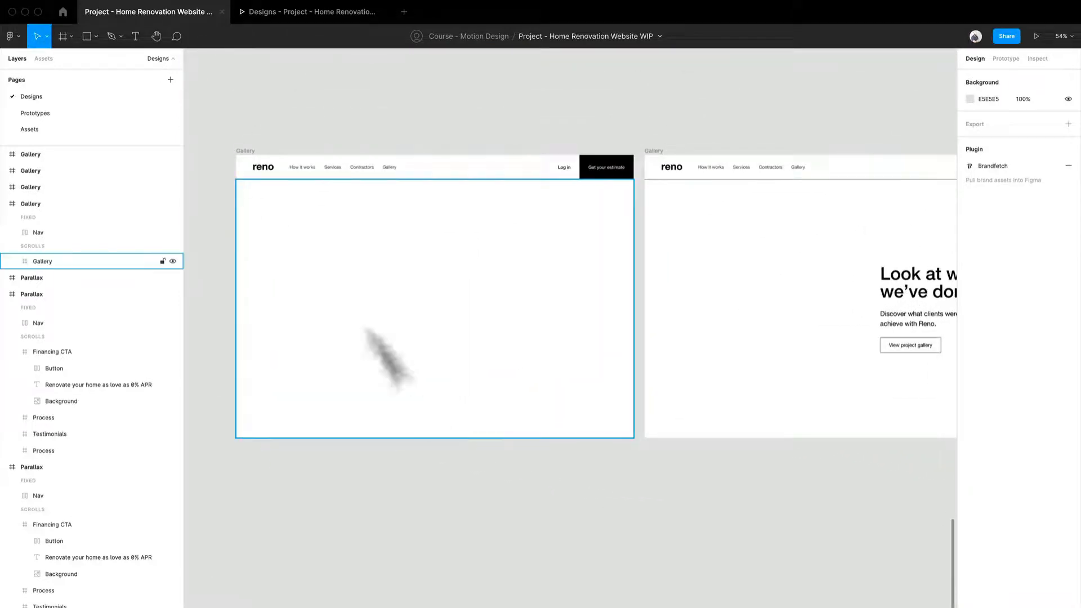
- Inspect the first Gallery frame's layers: the fixed Nav, the scrolling Gallery frame and its Container
click(260, 160)
click(35, 234)
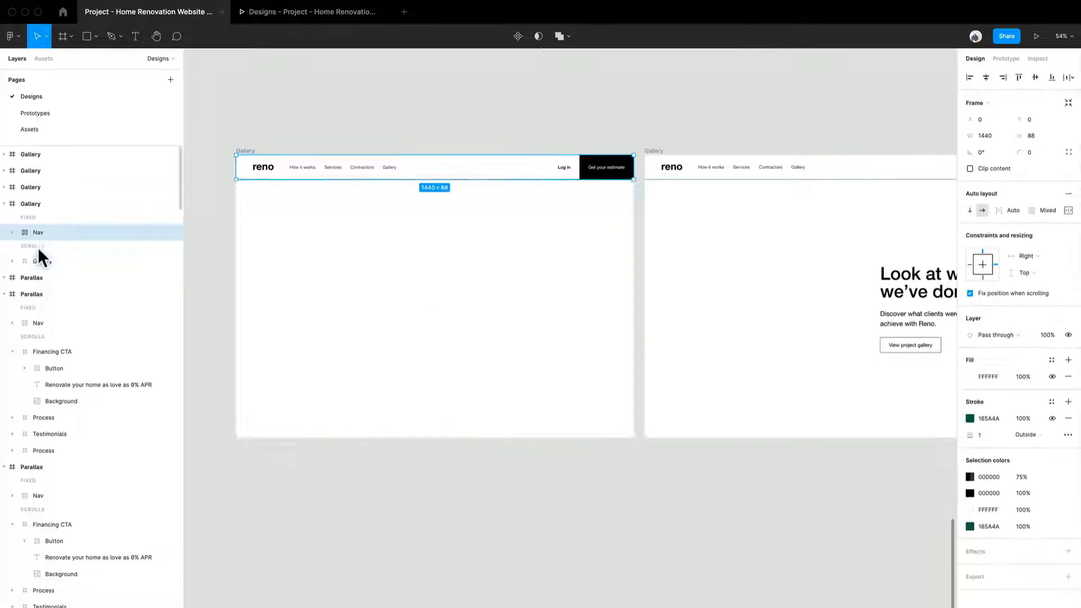
click(39, 264)
click(9, 261)
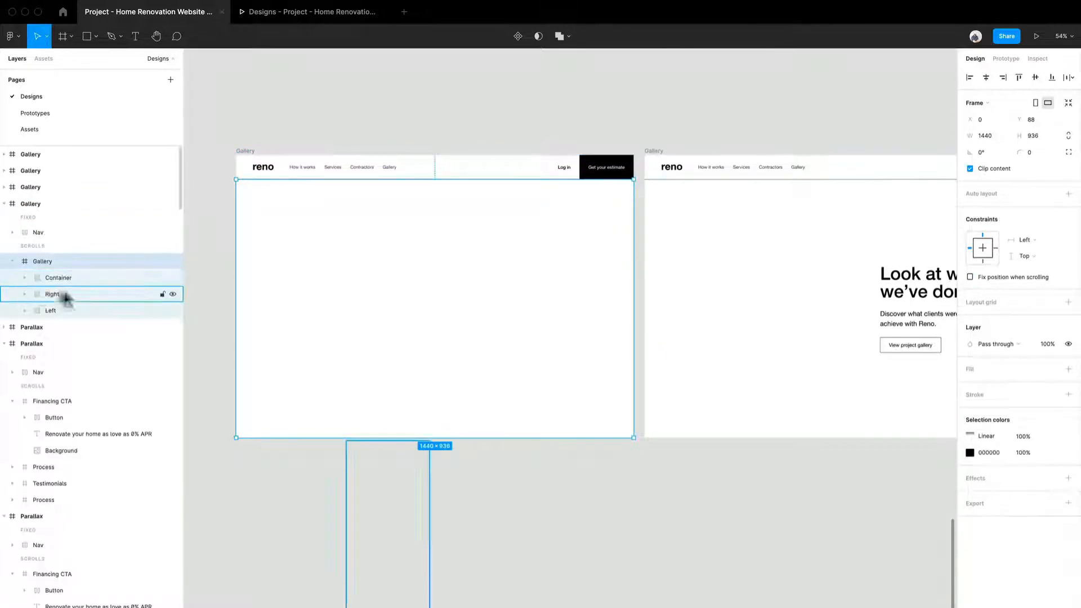
click(74, 276)
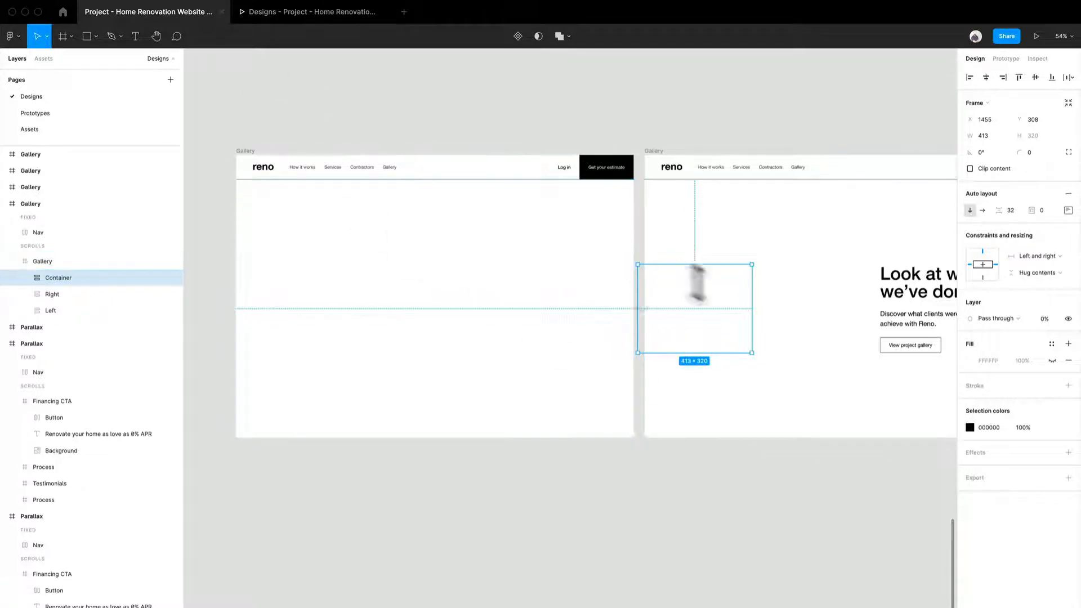
- Compare the Gallery frames with the running prototype, restarting the prototype preview
scroll(761, 346, right, 5)
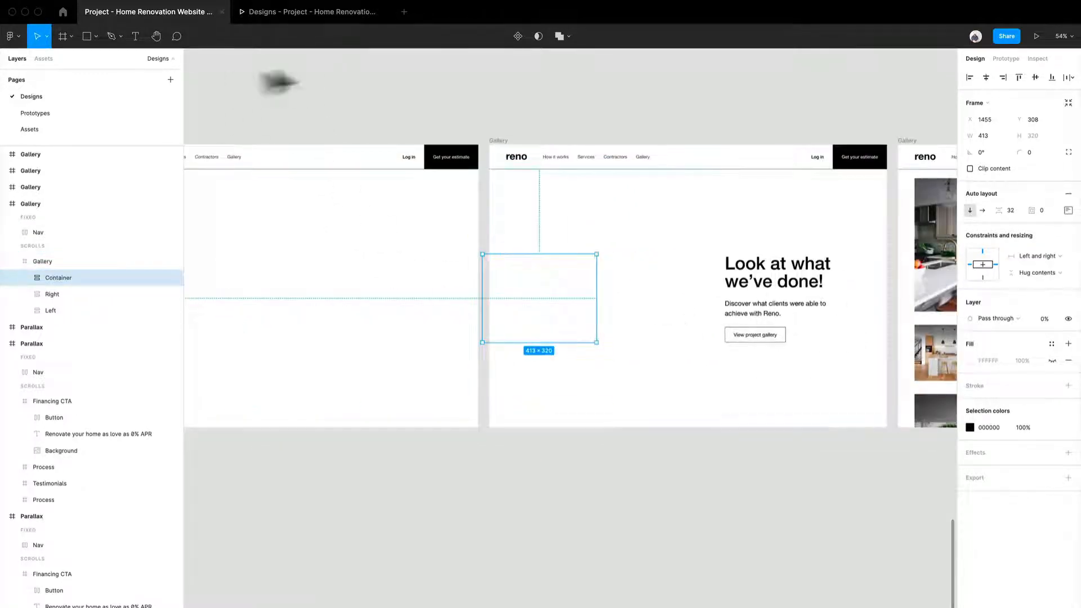
click(334, 21)
key(r)
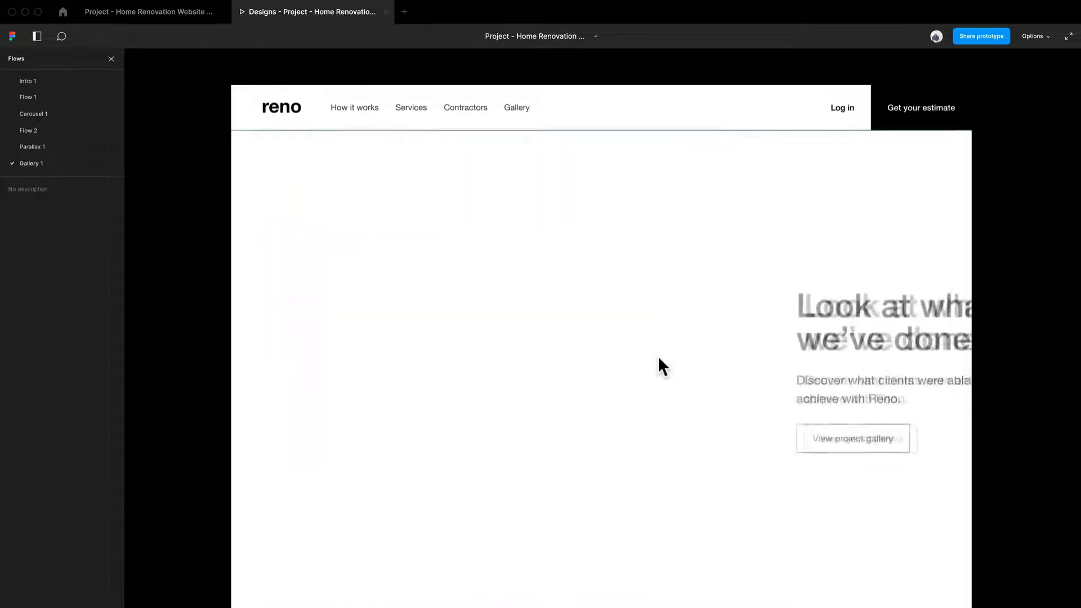
click(136, 14)
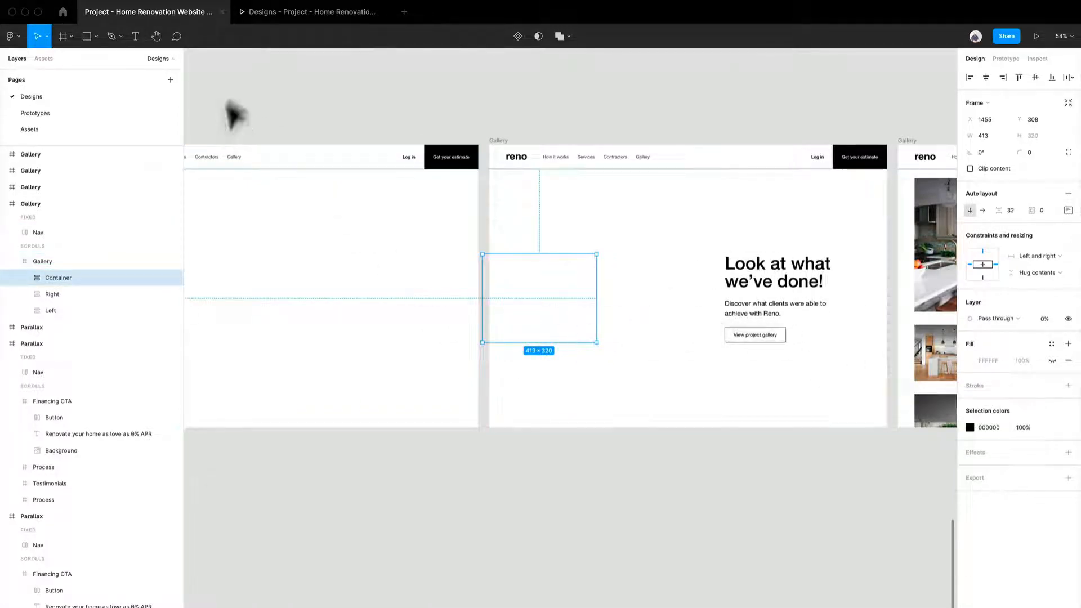
click(268, 11)
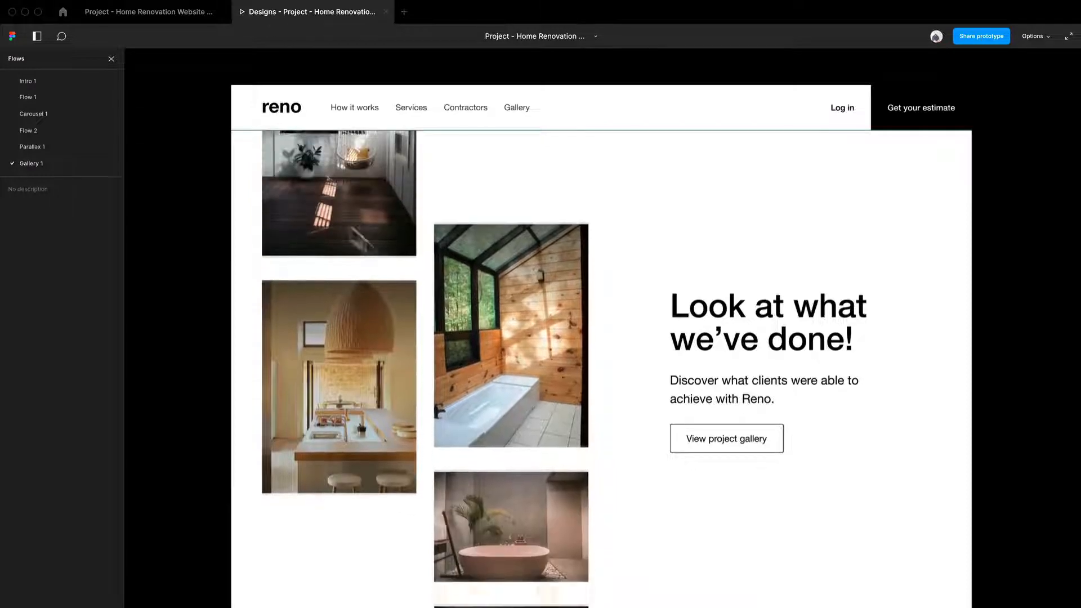
click(170, 12)
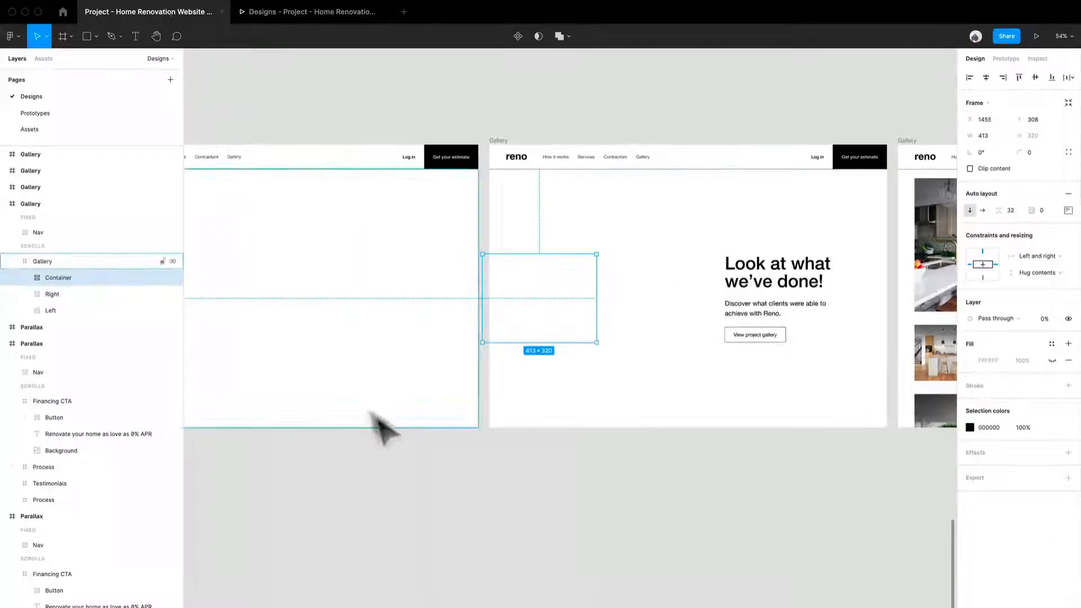
- Examine the Right and Left columns and the scrolling Gallery frame's clip content setting
scroll(384, 433, down, 3)
scroll(285, 444, up, 5)
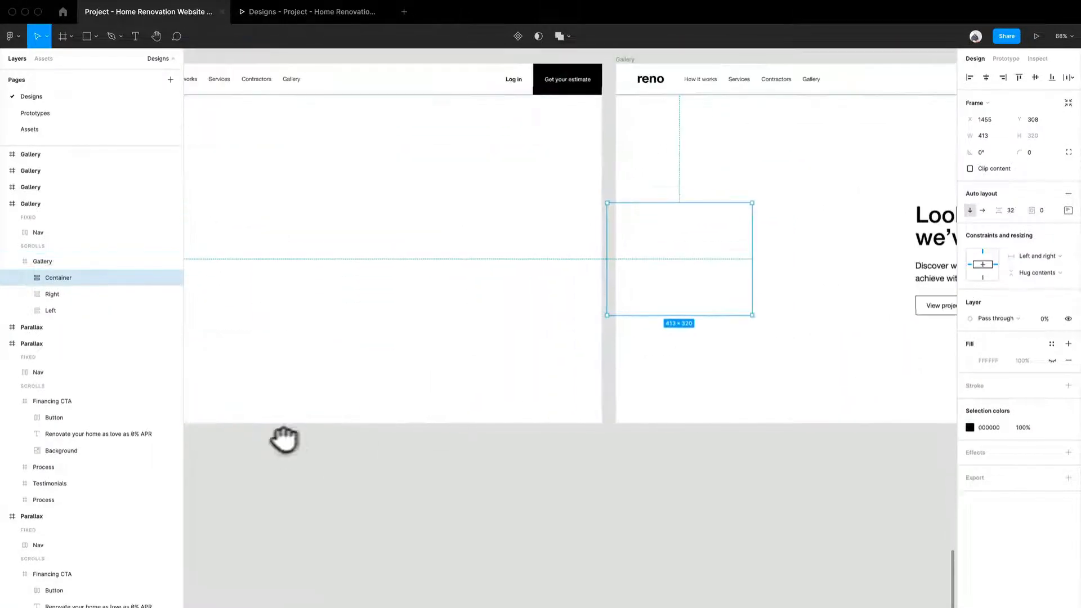
drag(285, 439, 514, 466)
scroll(495, 466, down, 1)
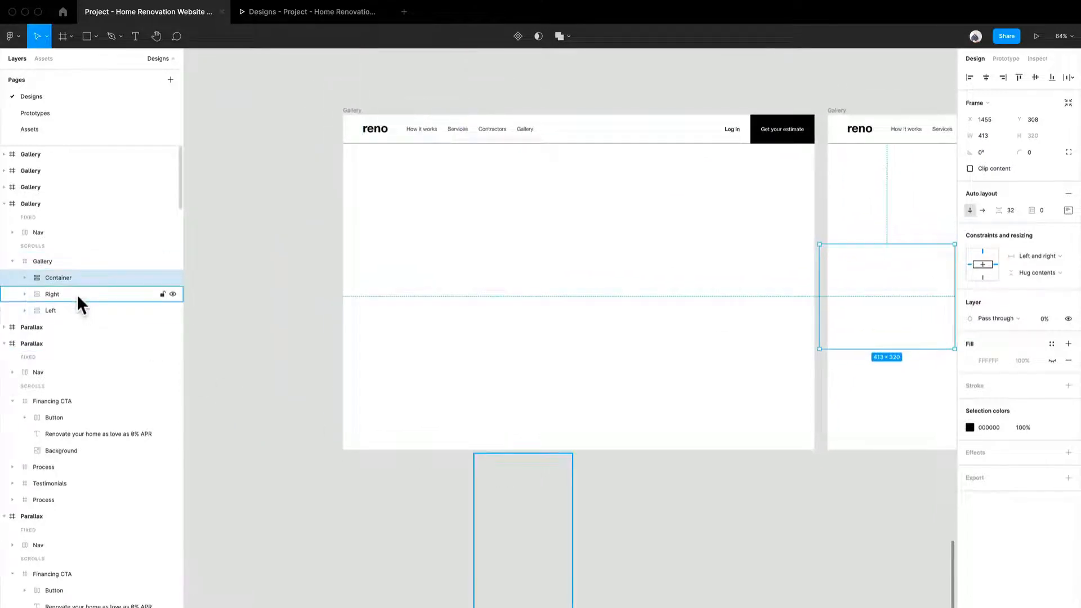
click(76, 294)
click(76, 313)
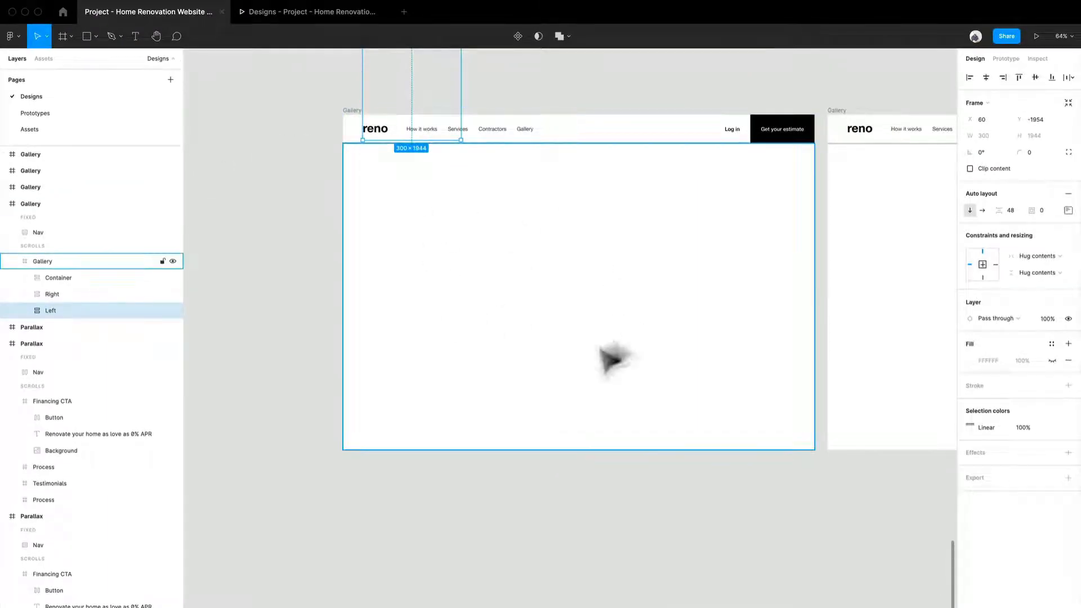
click(454, 321)
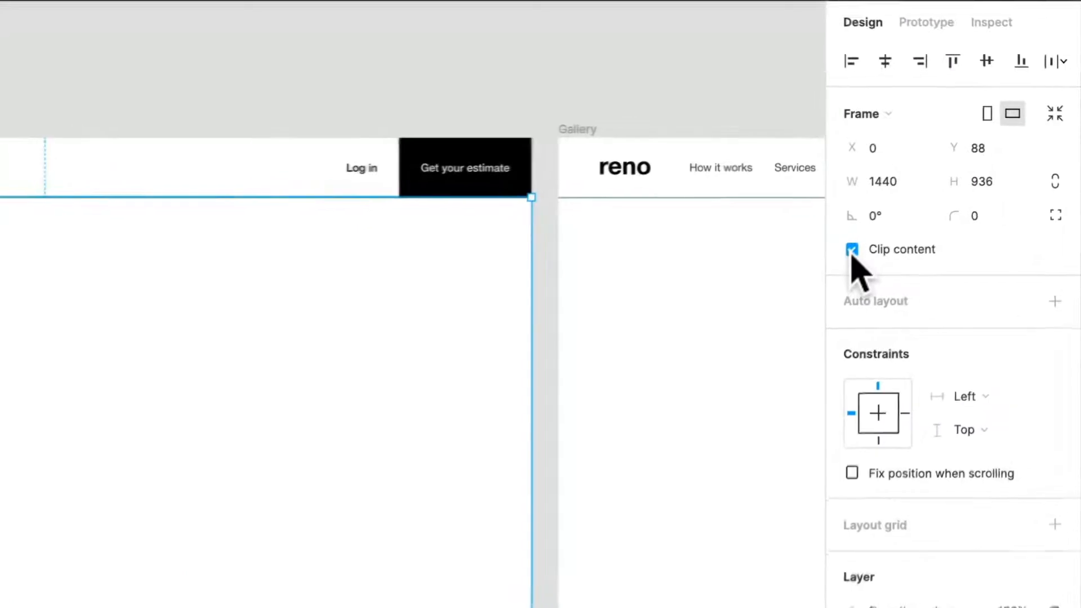
click(970, 168)
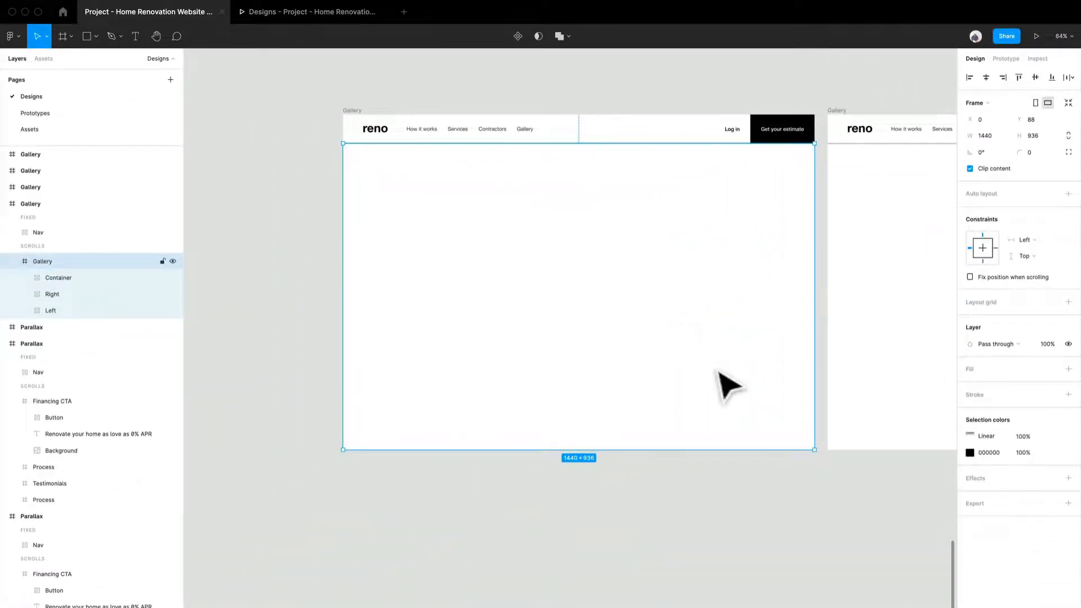
click(62, 293)
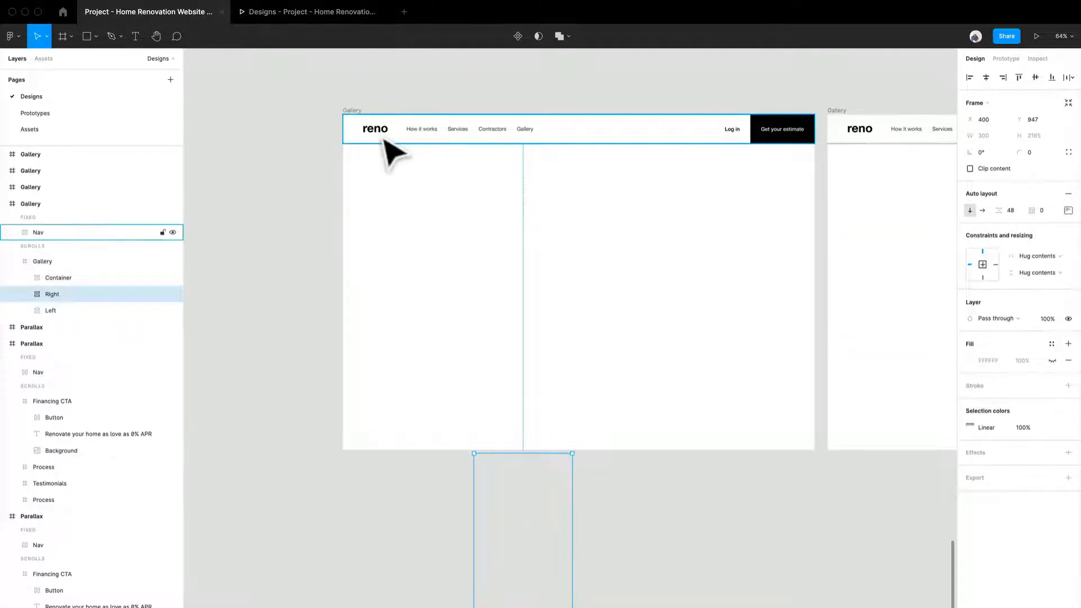
- Inspect the second Gallery frame's scroll layers and its Right and Left image columns
drag(857, 386, 514, 369)
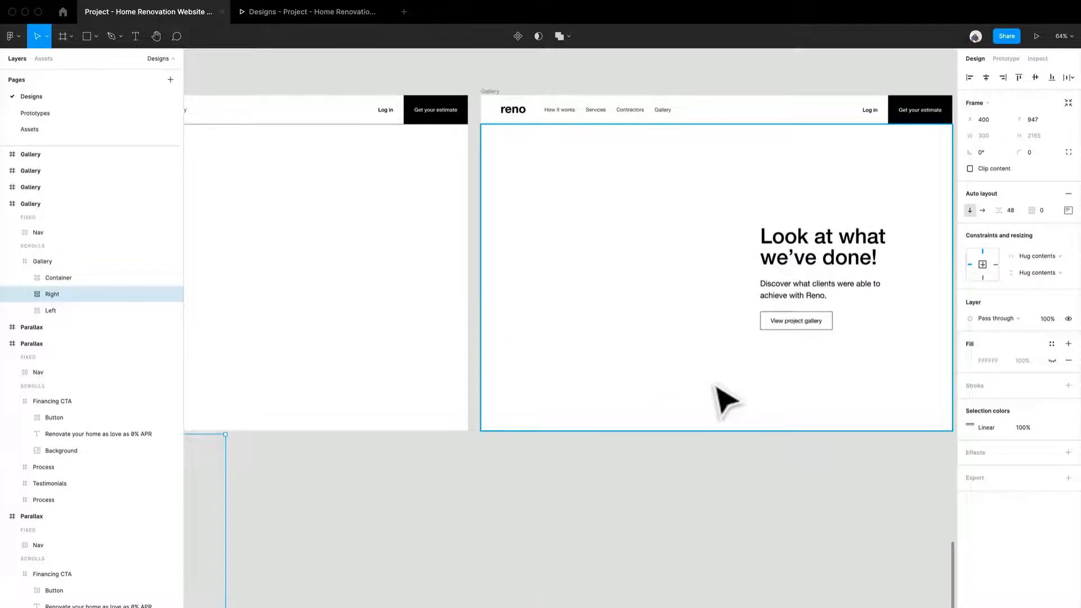
scroll(727, 400, right, 5)
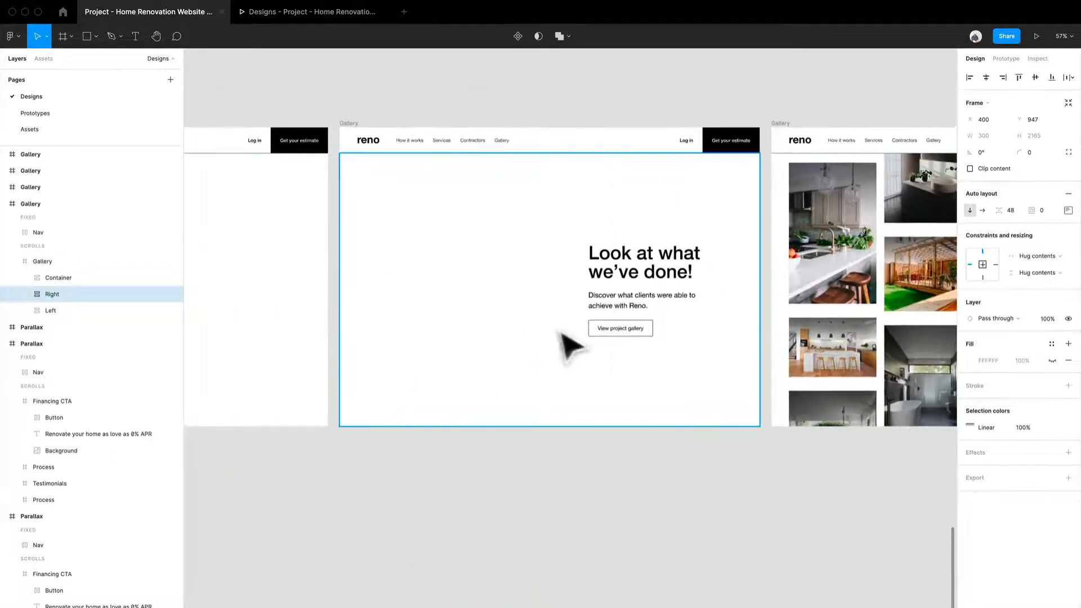
click(560, 334)
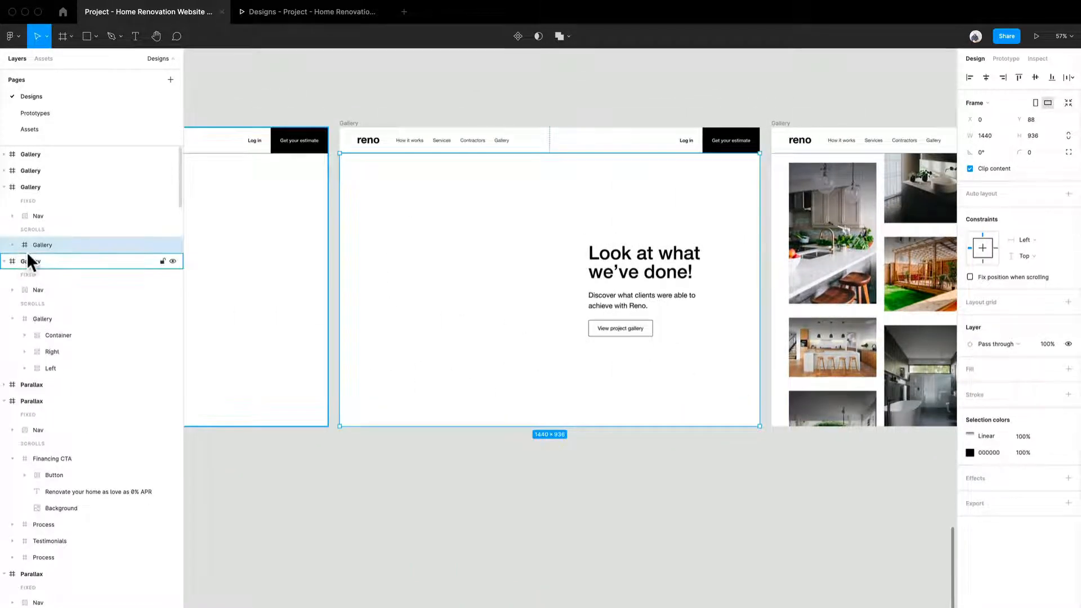
click(12, 245)
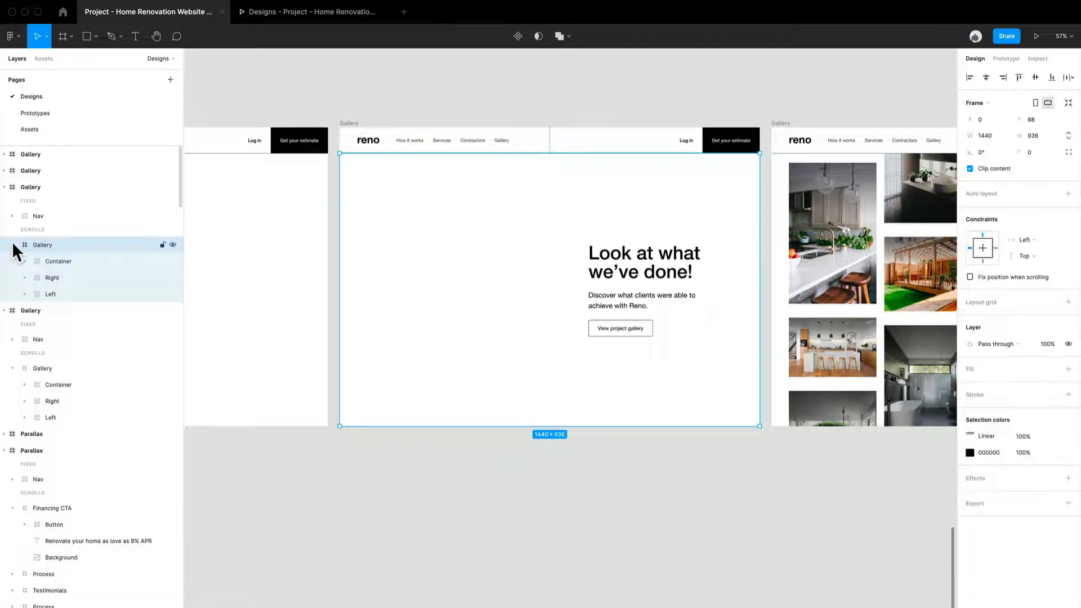
click(70, 275)
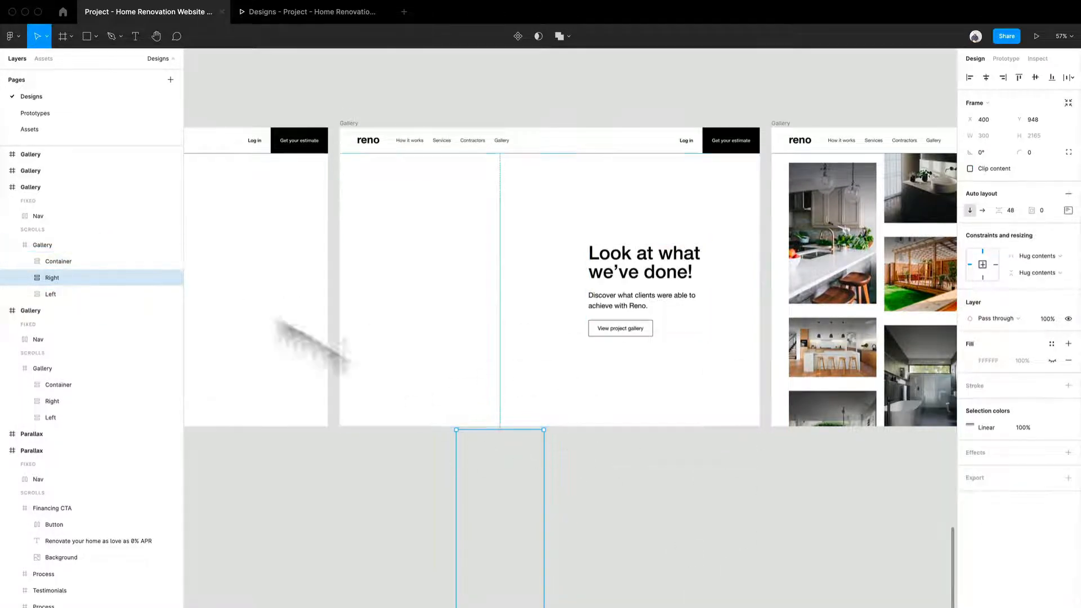
click(63, 293)
- Inspect the third Gallery frame and expand its scrolling Gallery layer
drag(747, 366, 351, 321)
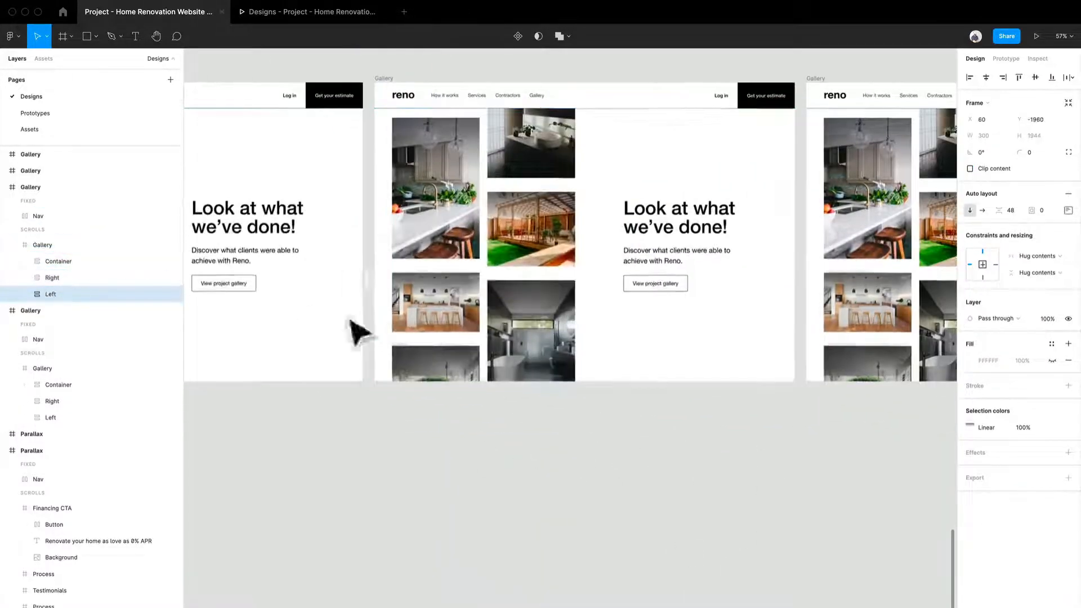
click(569, 277)
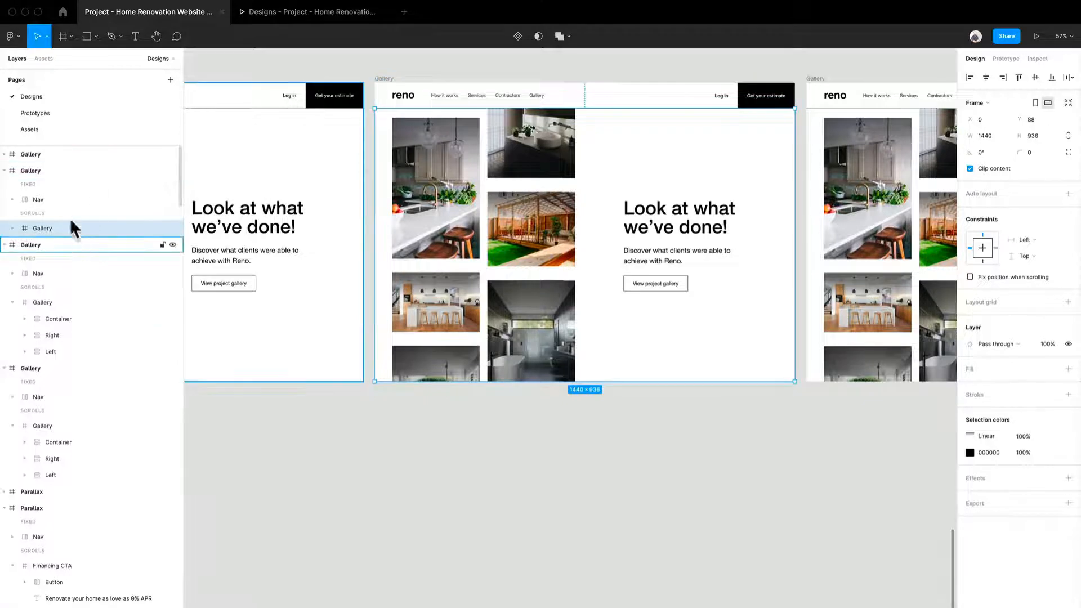
drag(458, 324, 403, 350)
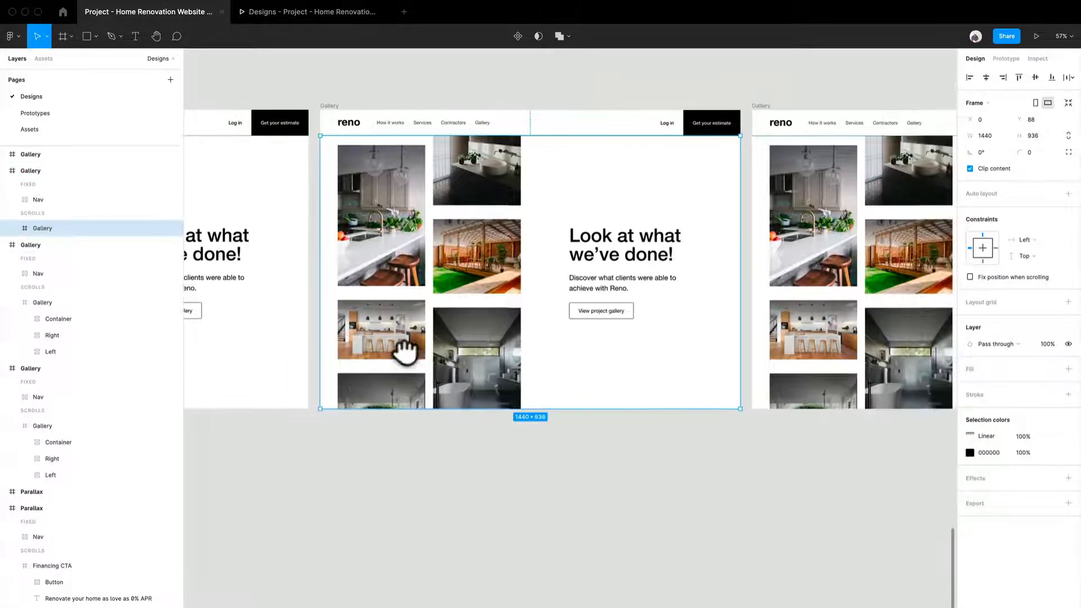
click(12, 227)
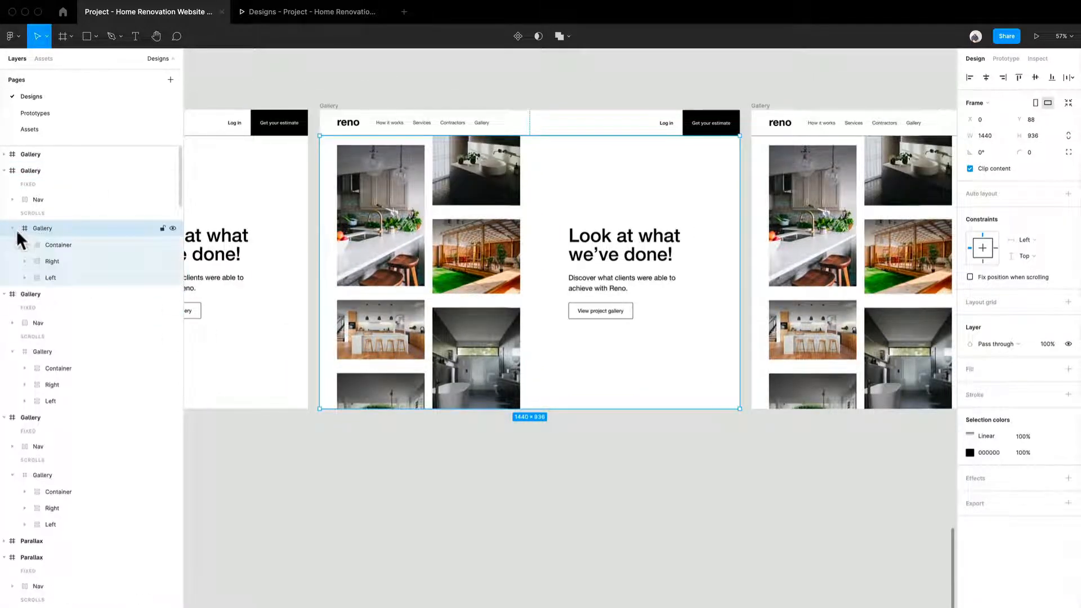
- Try moving the Right image column upward in the third Gallery frame, then undo it
click(51, 261)
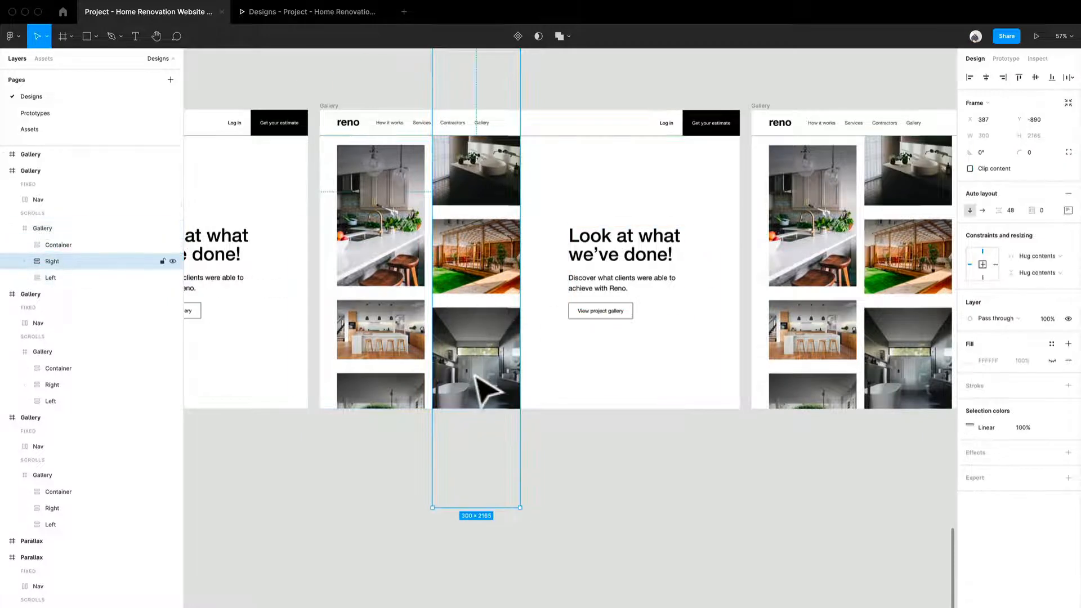
drag(480, 383, 488, 327)
key(super+z)
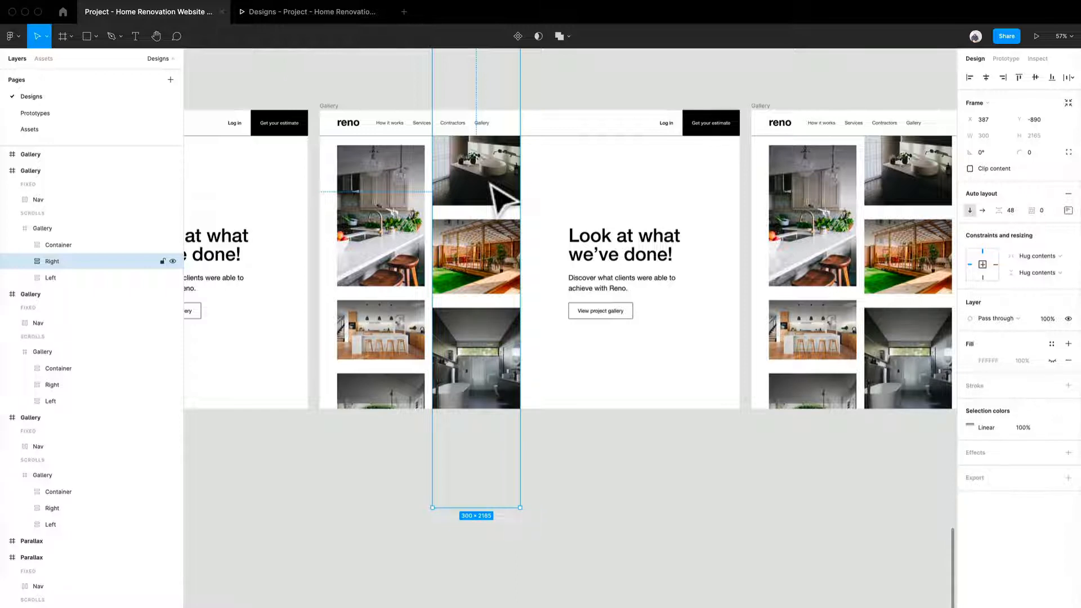
scroll(473, 370, right, 5)
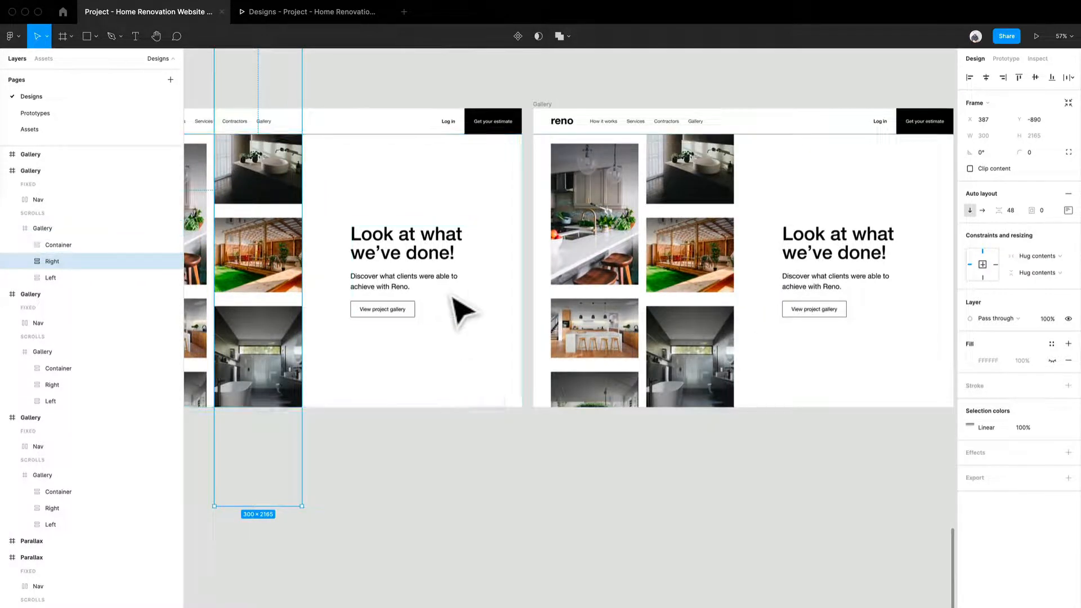
scroll(462, 309, down, 2)
drag(456, 304, 527, 364)
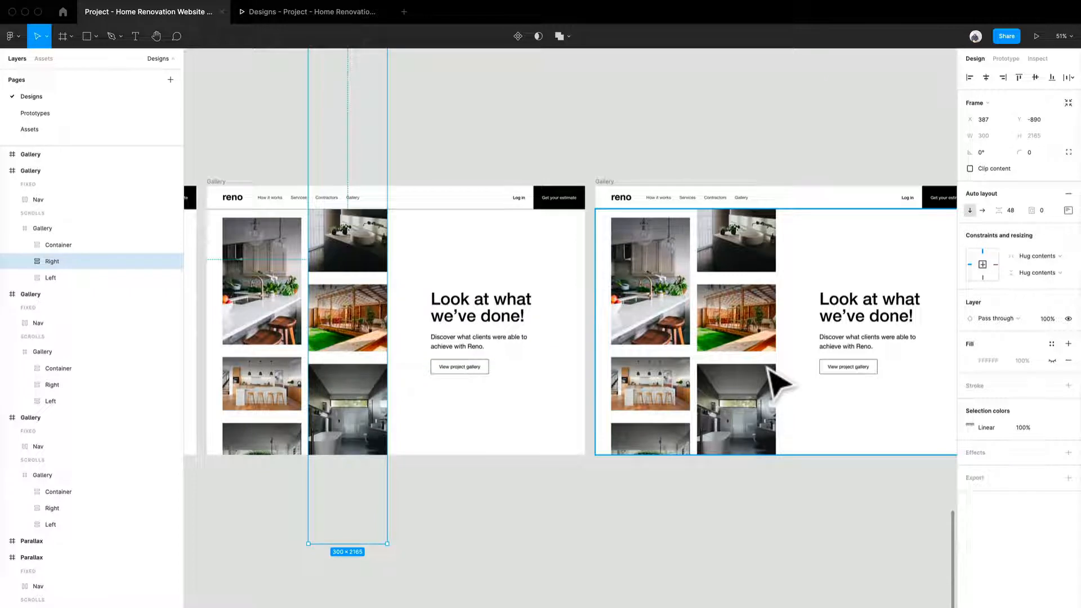
scroll(488, 411, down, 5)
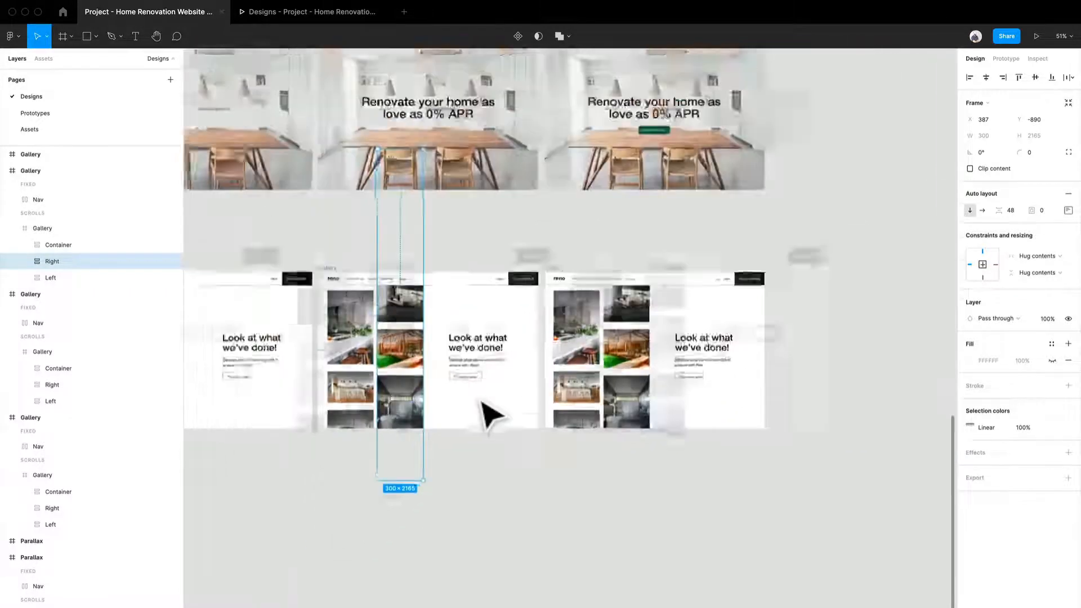
- Set the first Gallery frame's delay interaction to Smart animate for 10000ms, and preview the Gallery 1 flow
scroll(652, 451, left, 5)
click(1004, 61)
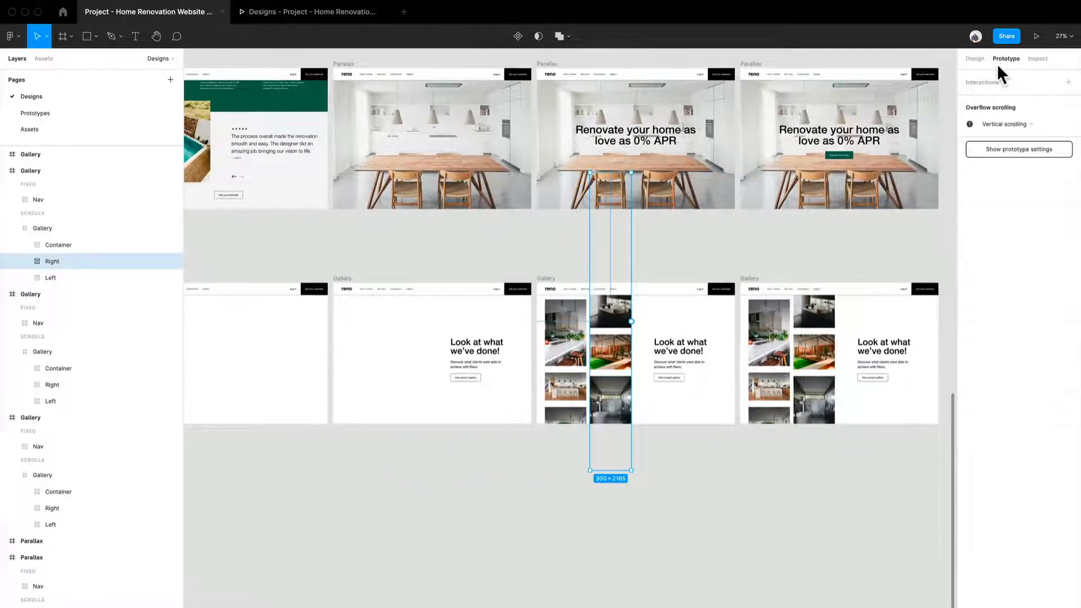
click(653, 268)
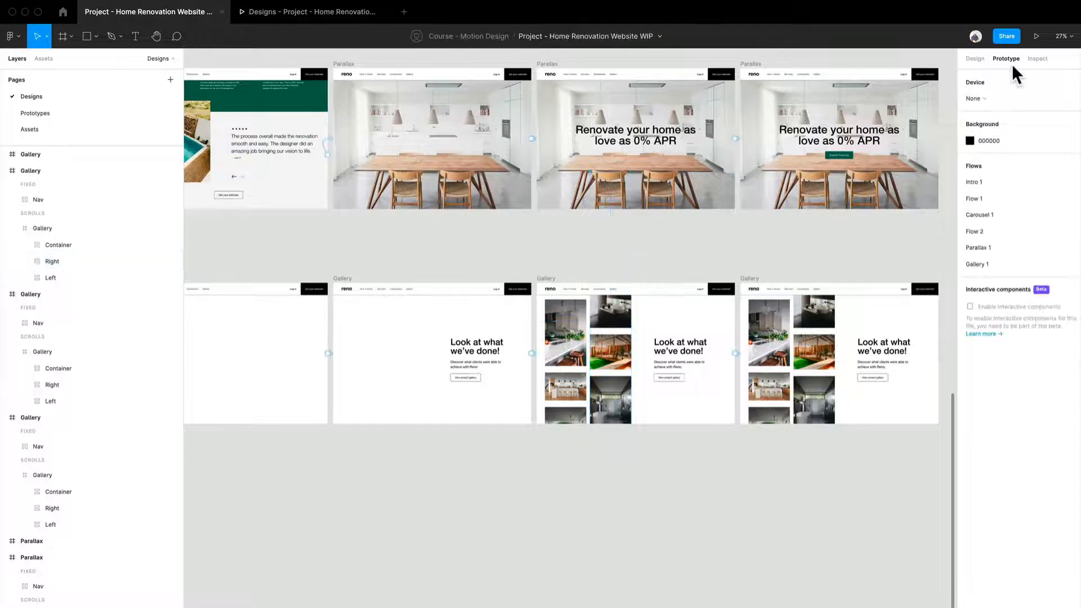
scroll(476, 289, left, 10)
scroll(749, 349, up, 5)
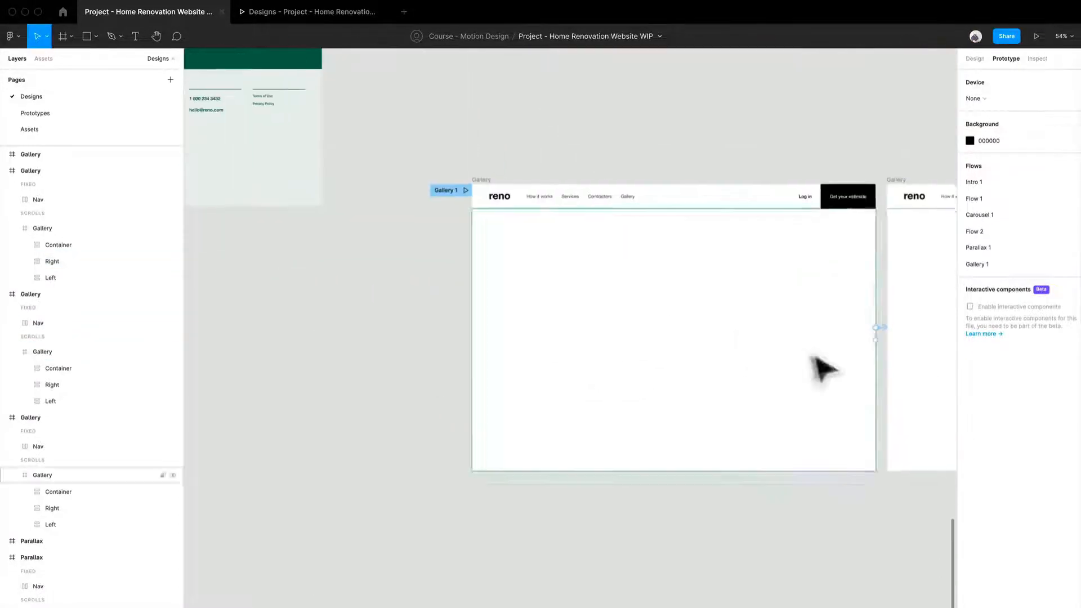
scroll(815, 361, right, 5)
drag(664, 340, 688, 345)
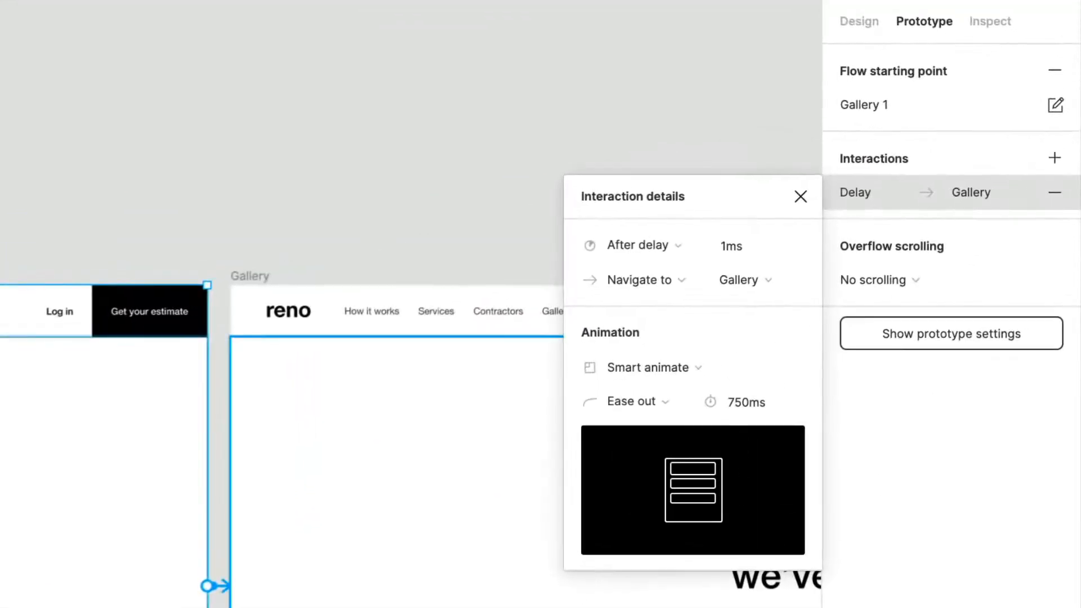
scroll(270, 507, right, 10)
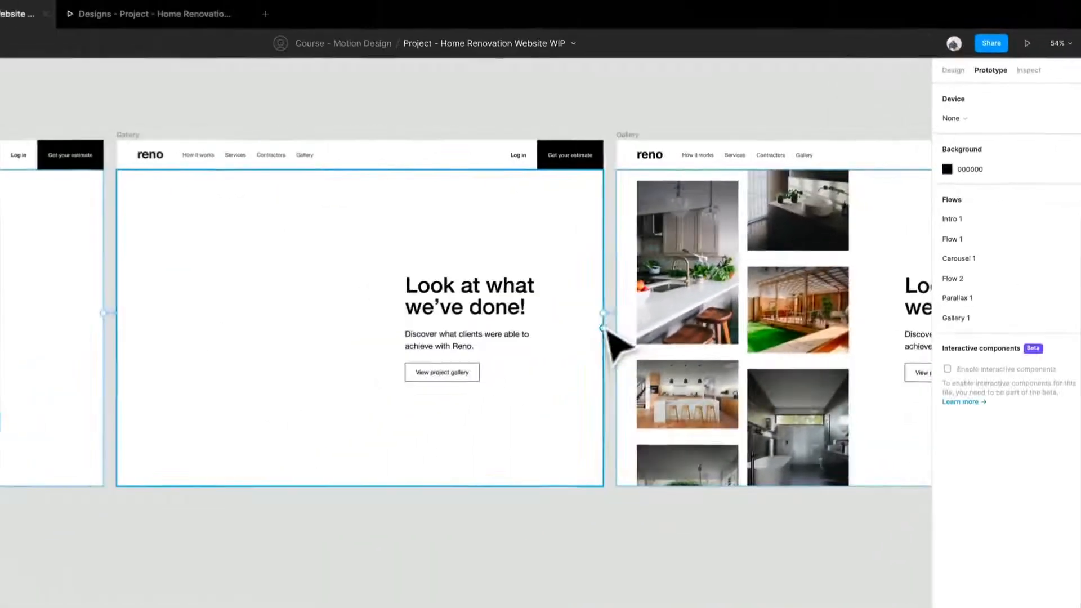
click(610, 319)
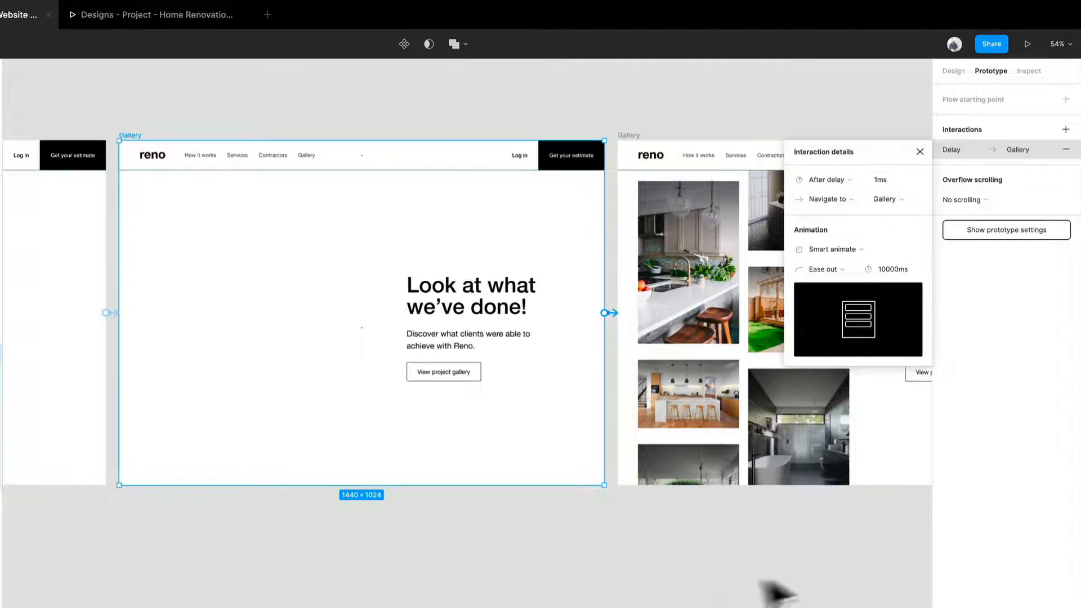
drag(785, 586, 467, 594)
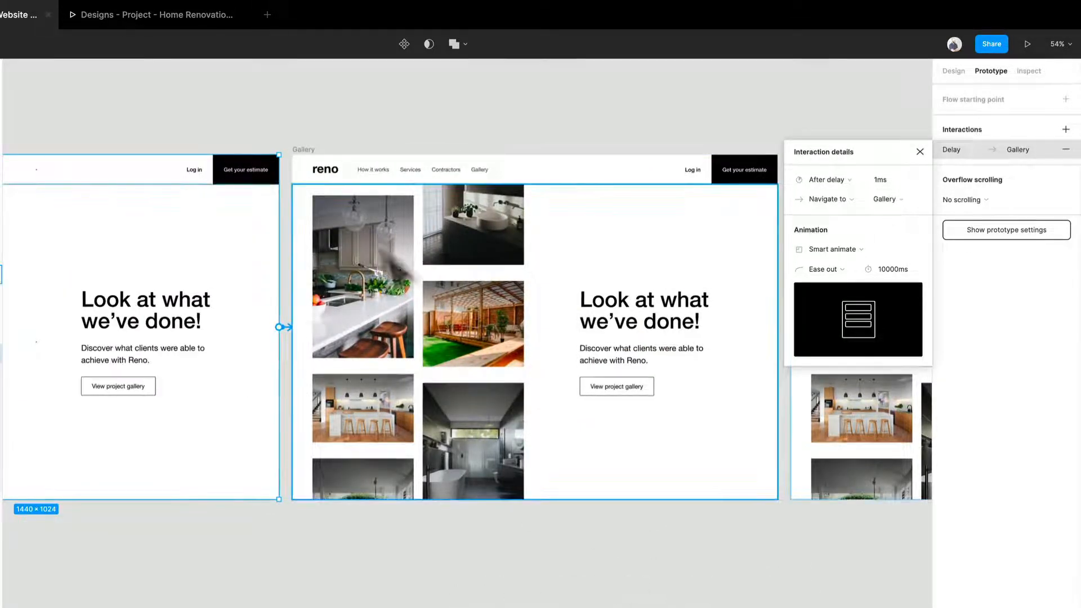
click(160, 17)
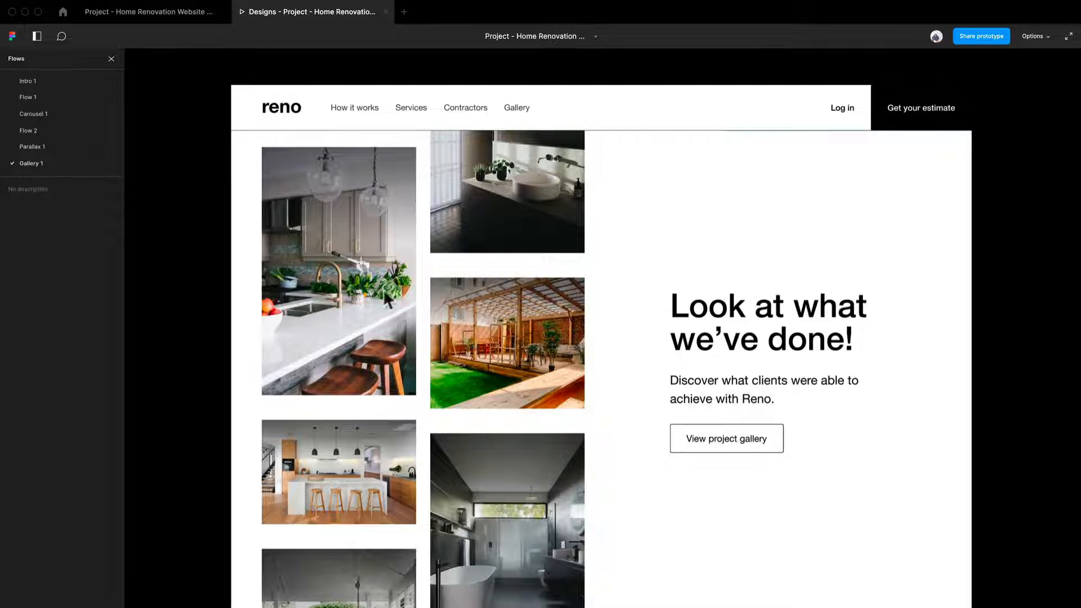
click(182, 14)
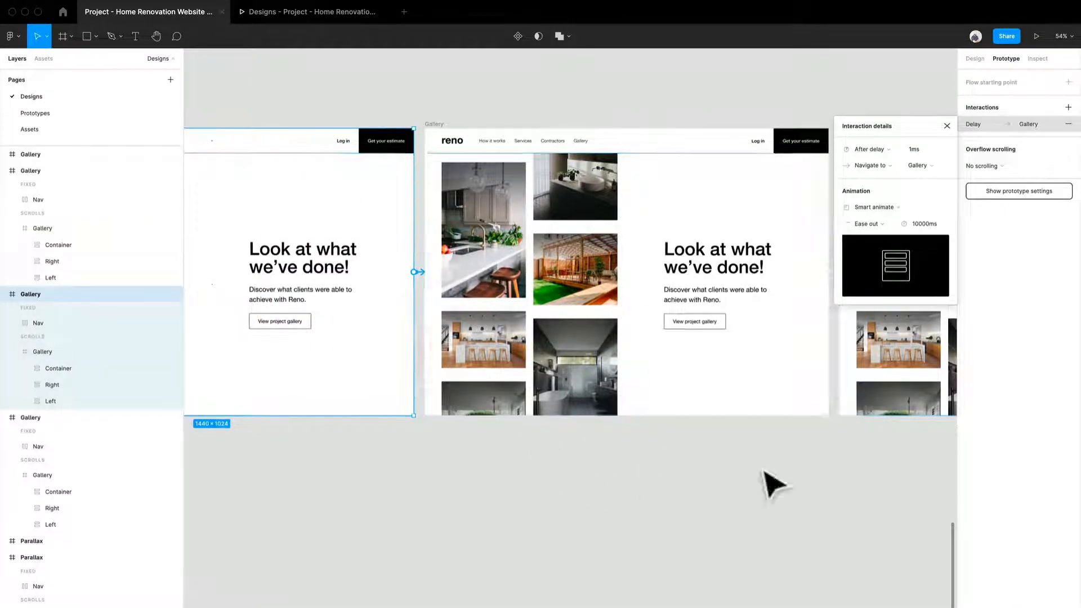
- Set the Gallery frame's delay interaction's Smart animate duration to 1ms and close the interaction details
scroll(721, 478, right, 3)
click(698, 482)
scroll(728, 490, right, 3)
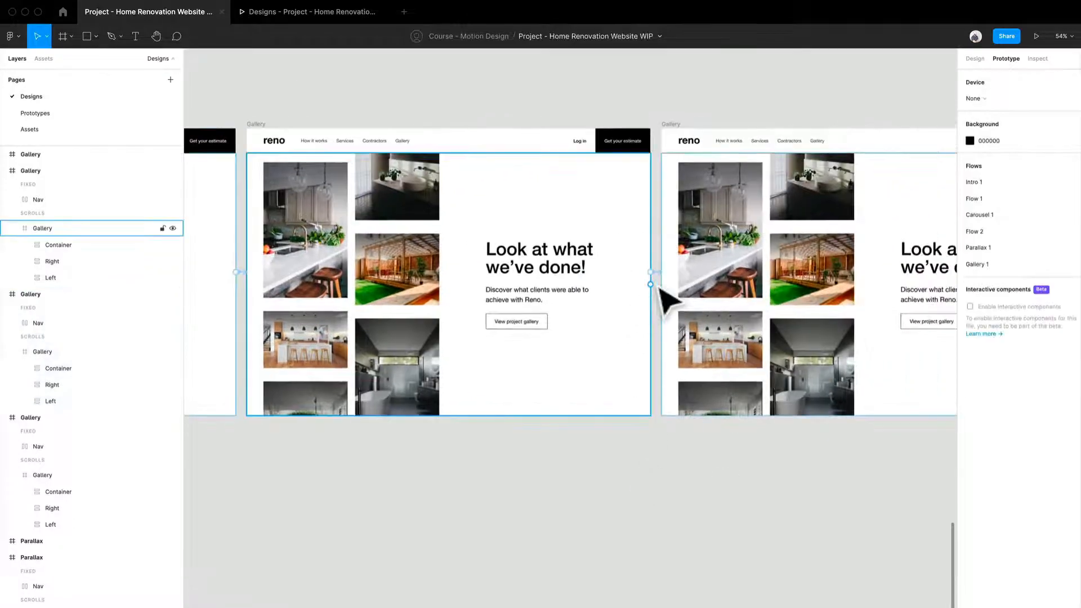
click(664, 285)
click(659, 273)
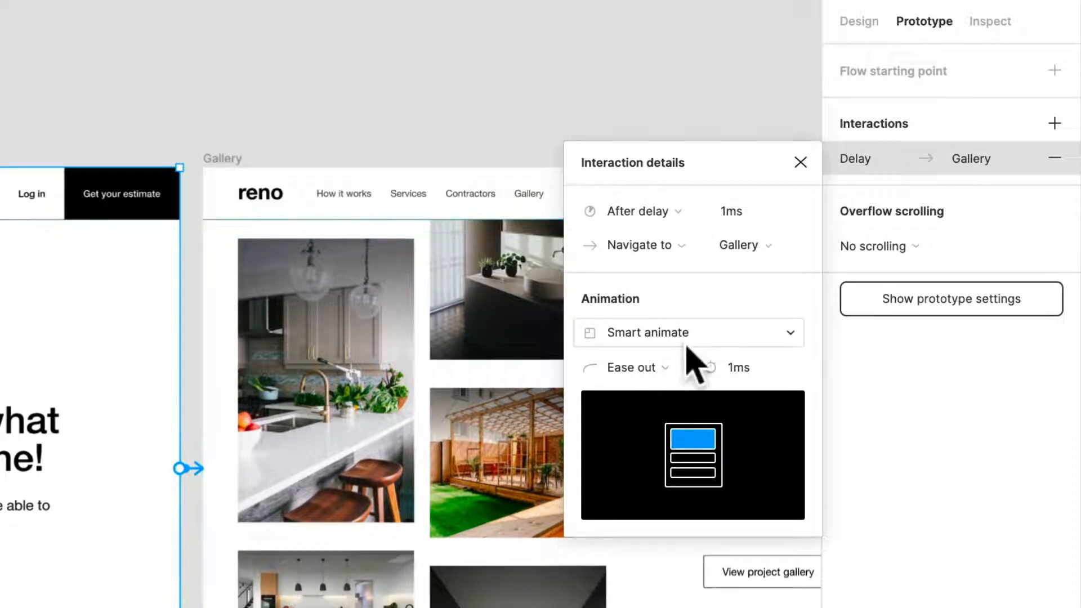
click(631, 335)
click(367, 384)
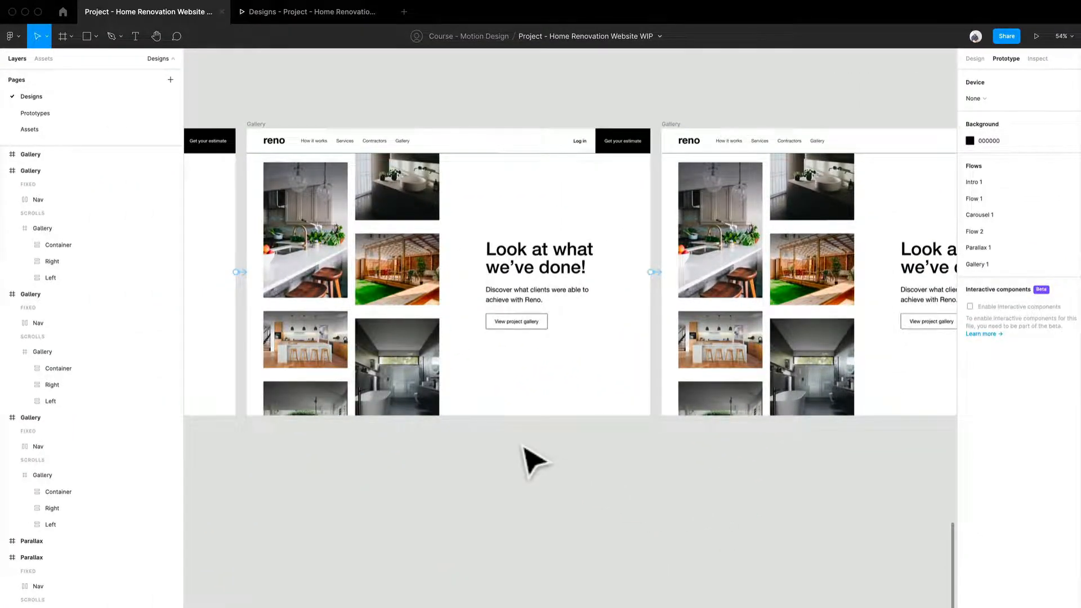
- Expand the second Gallery frame's scrolling layer and zoom to its Left image column
scroll(524, 447, down, 2)
drag(643, 494, 388, 473)
drag(529, 485, 631, 529)
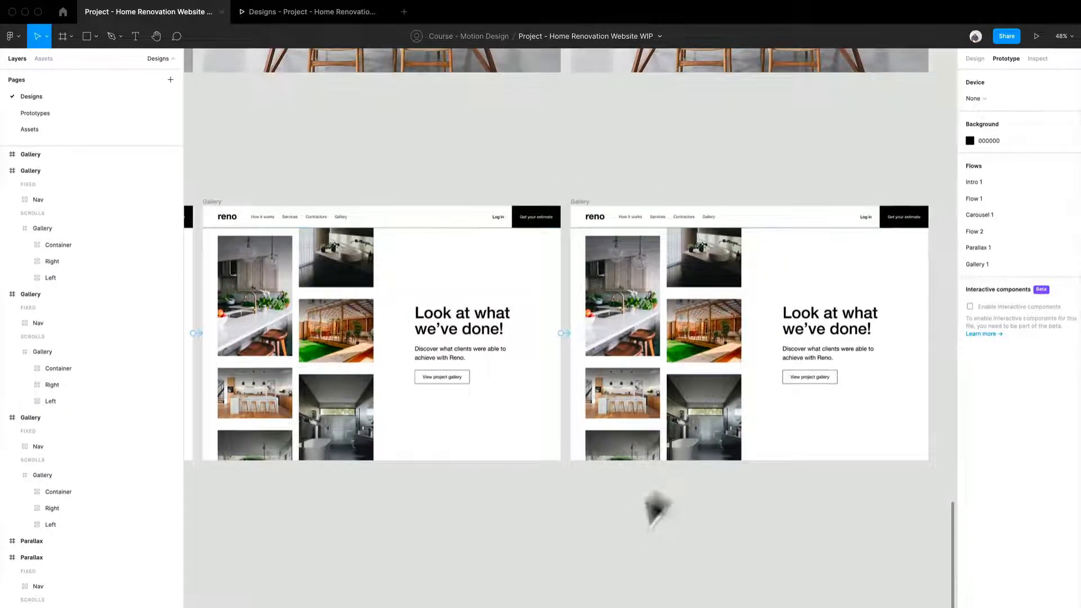
click(716, 395)
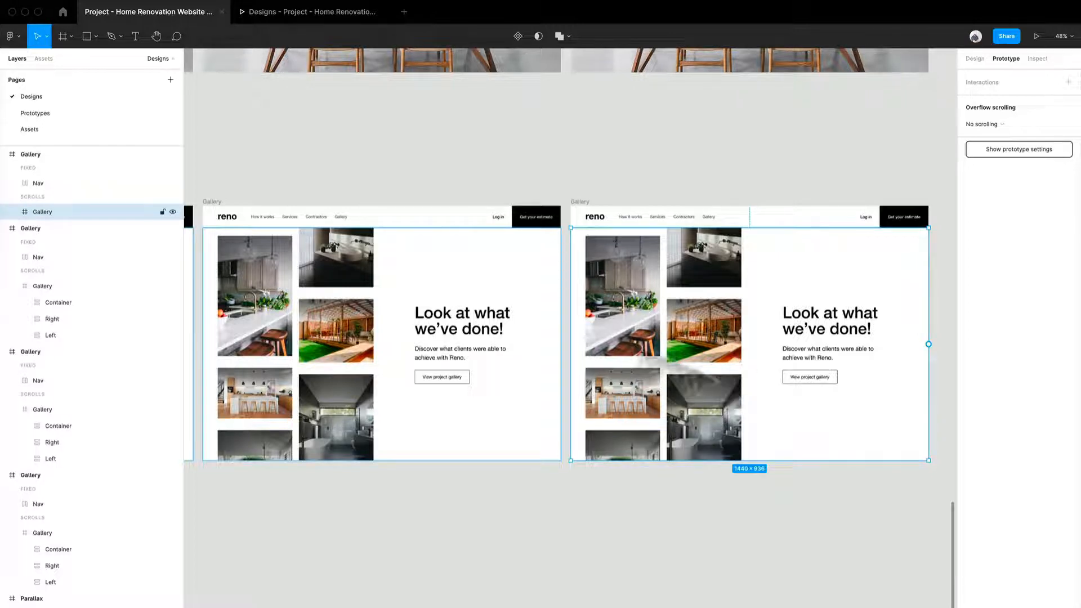
click(12, 212)
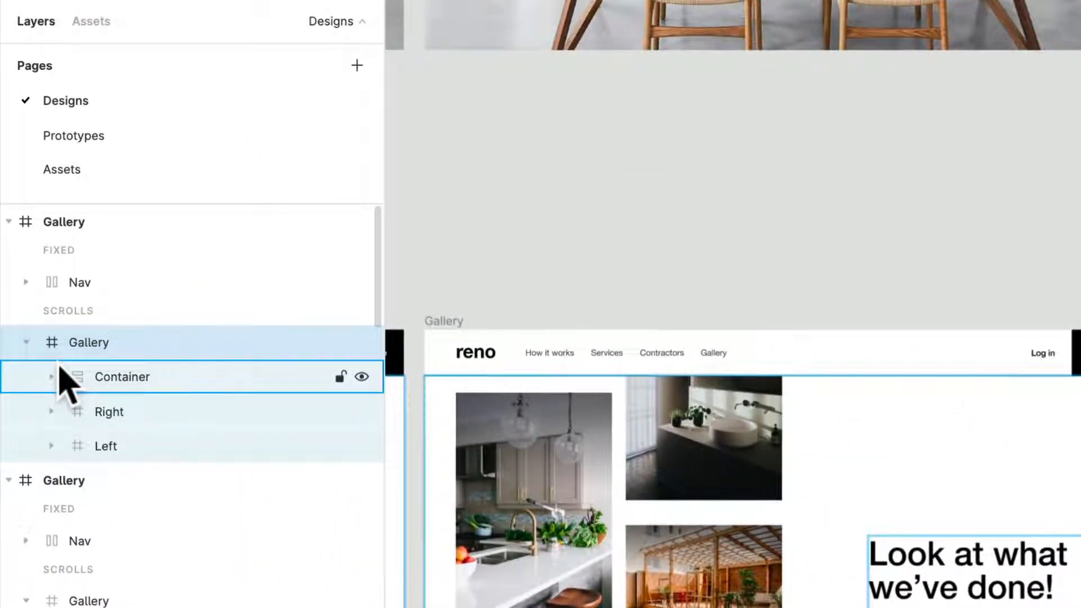
click(140, 410)
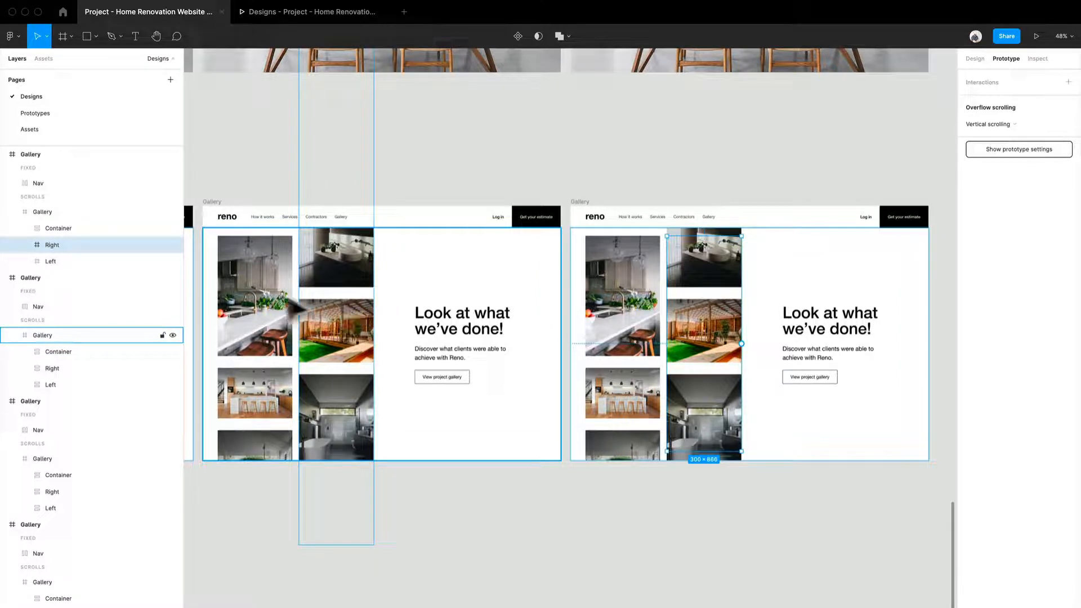
click(642, 366)
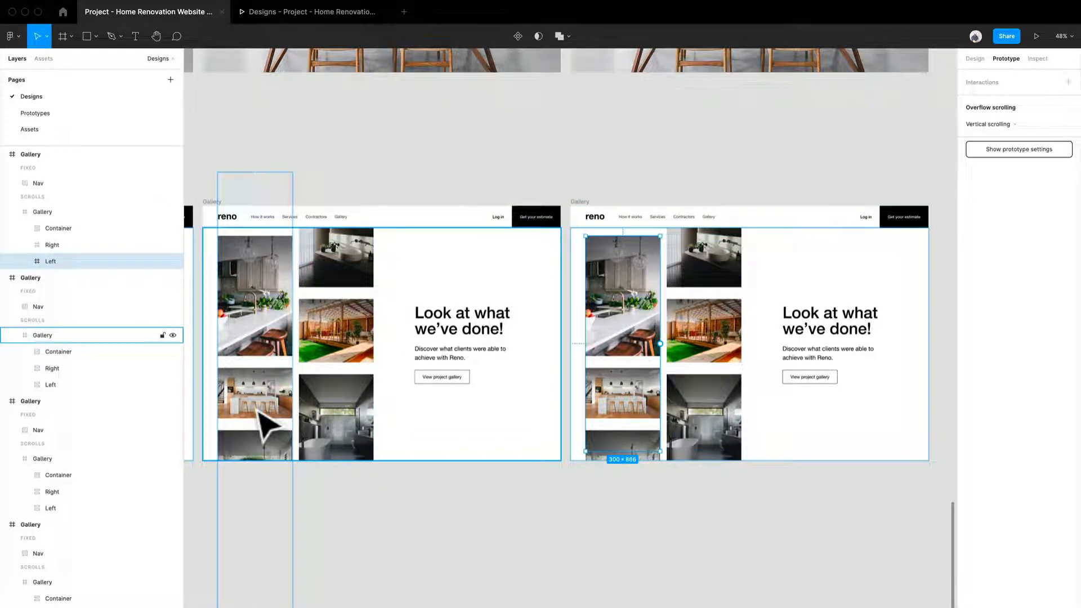
key(shift+2)
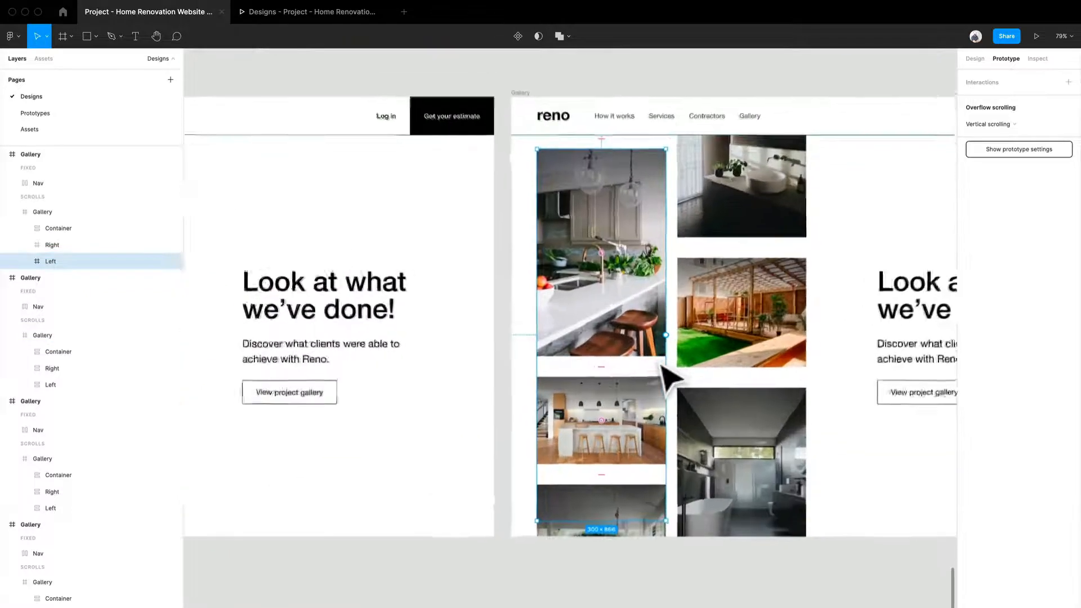
- Inspect the Right and Left columns' overflow scrolling settings and preview the Gallery 1 flow
drag(665, 372, 632, 357)
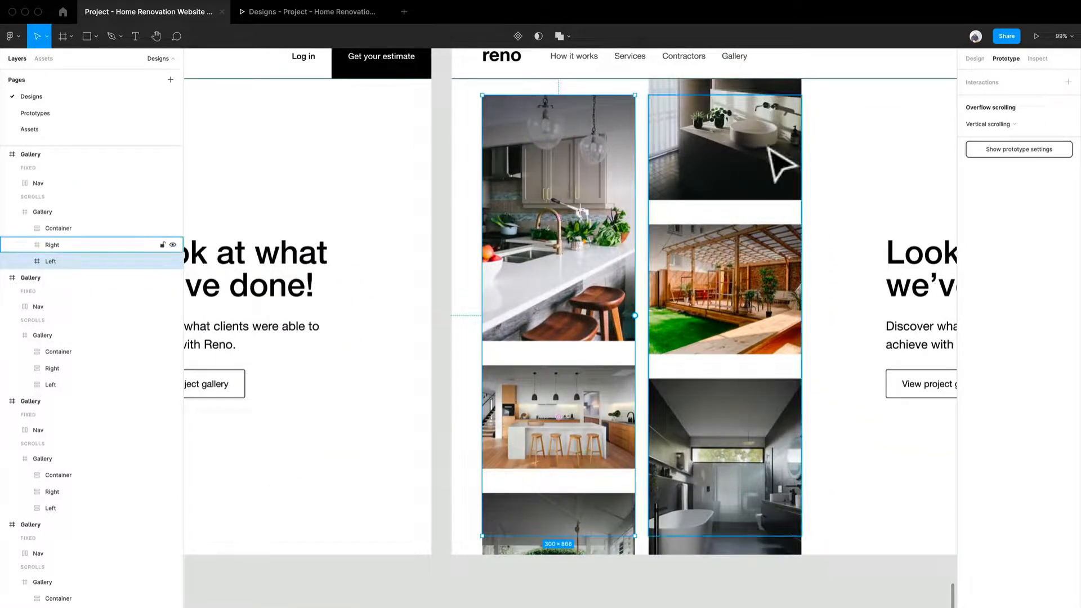
shift+click(779, 166)
click(779, 166)
click(560, 204)
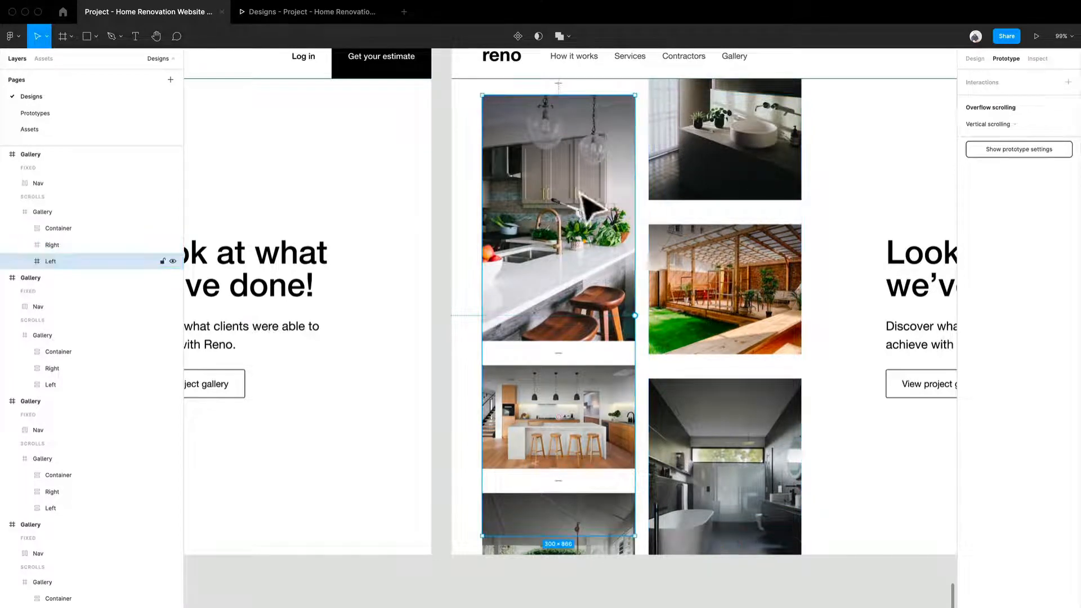
scroll(752, 208, down, 2)
click(767, 198)
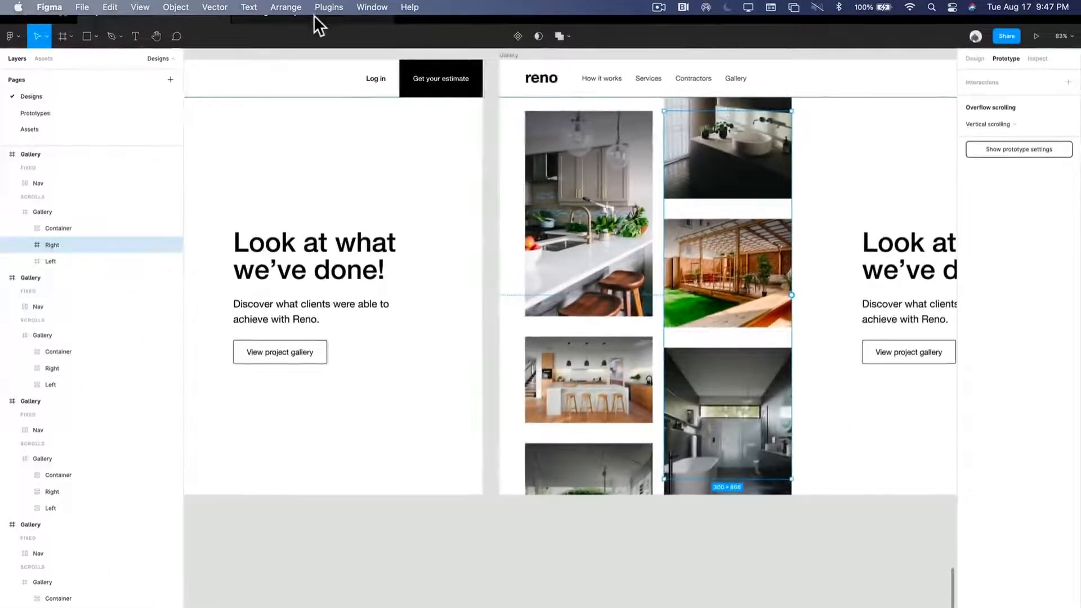
click(312, 19)
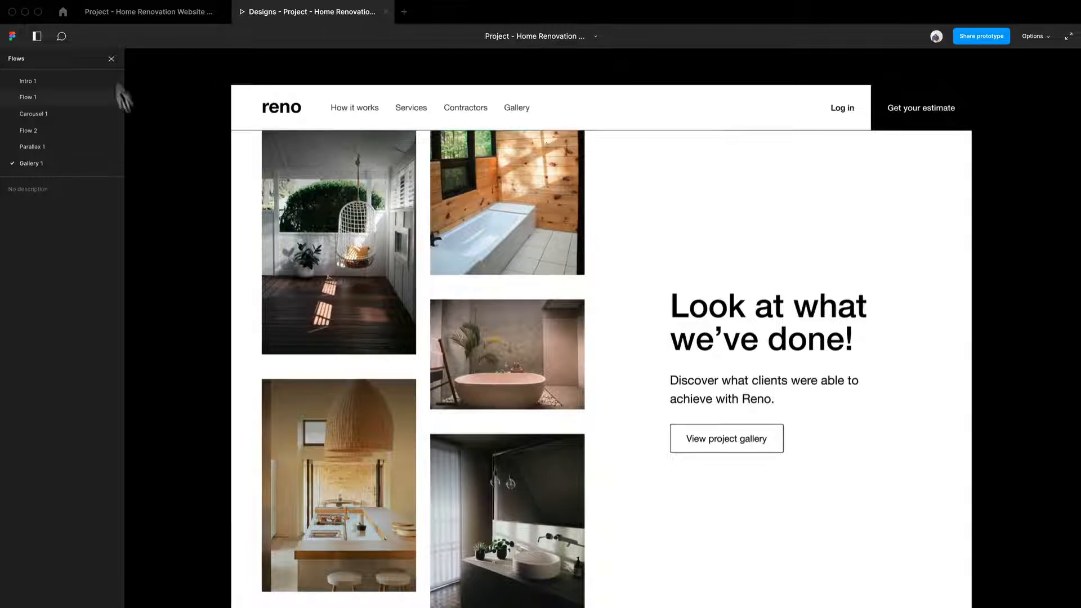
click(136, 12)
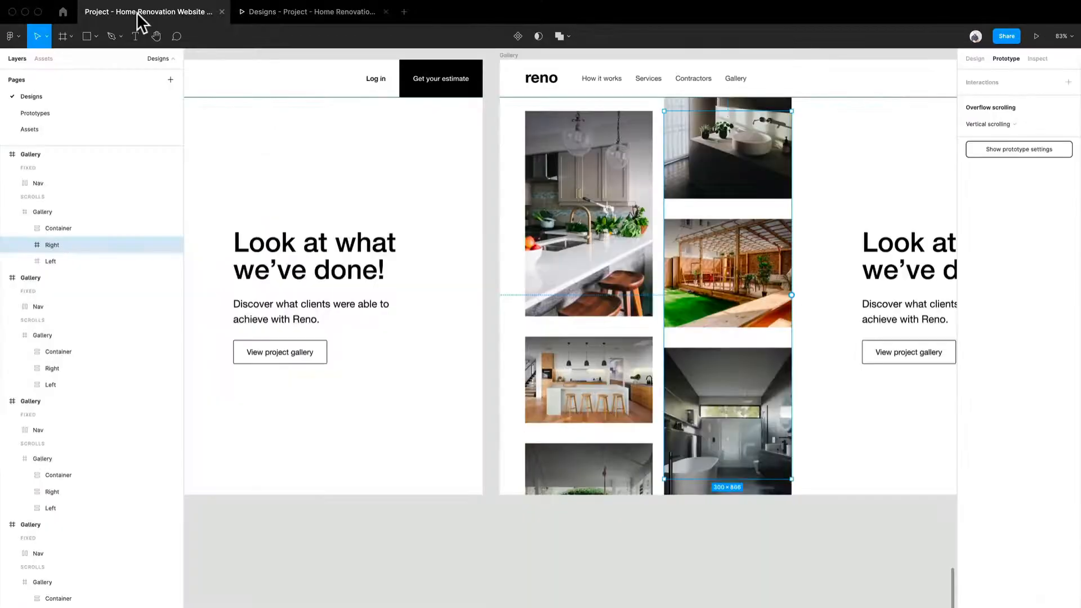
- Check the Gallery frame's overflow scrolling setting and preview the prototype again
click(841, 539)
scroll(751, 515, down, 1)
drag(522, 295, 519, 289)
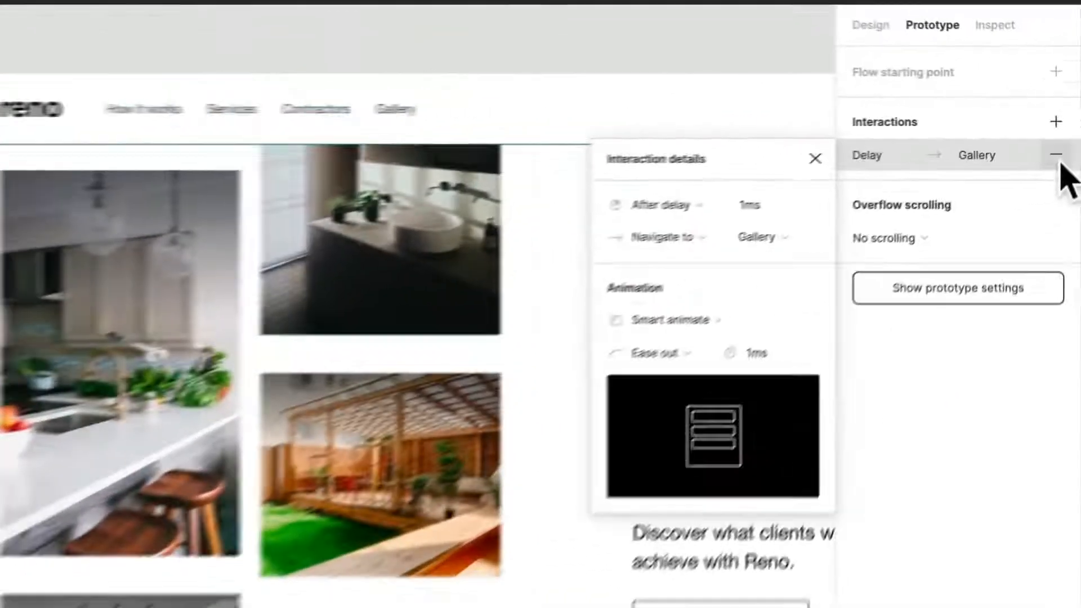
click(1057, 157)
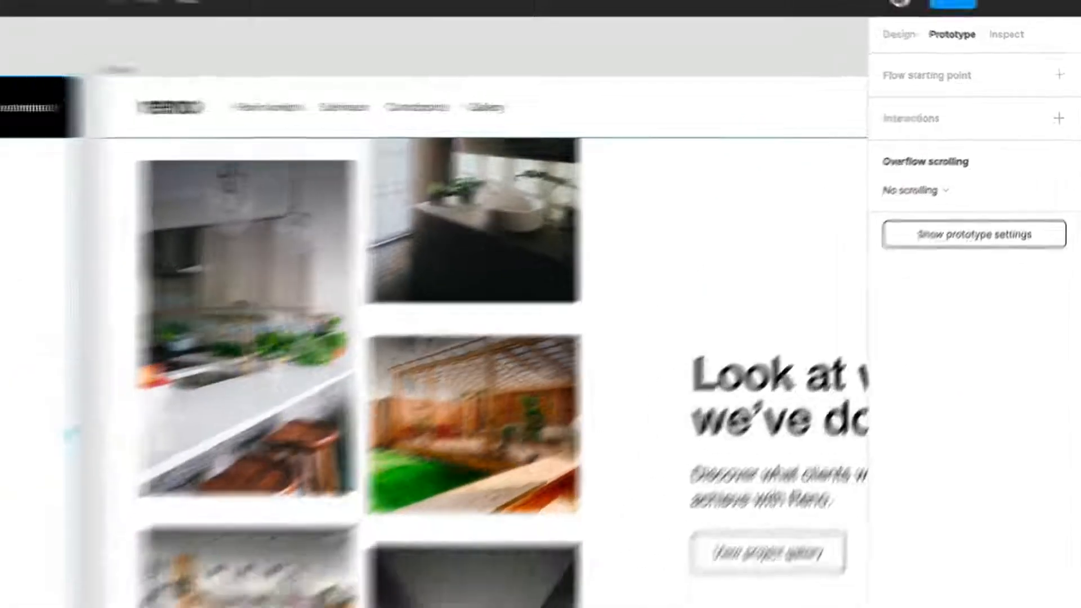
click(325, 15)
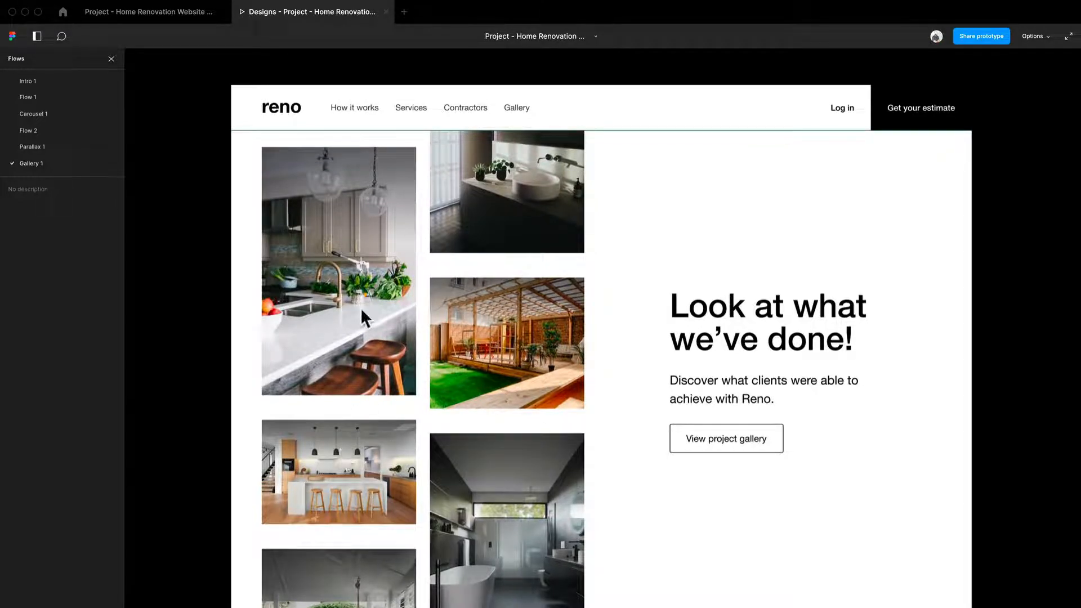
click(157, 12)
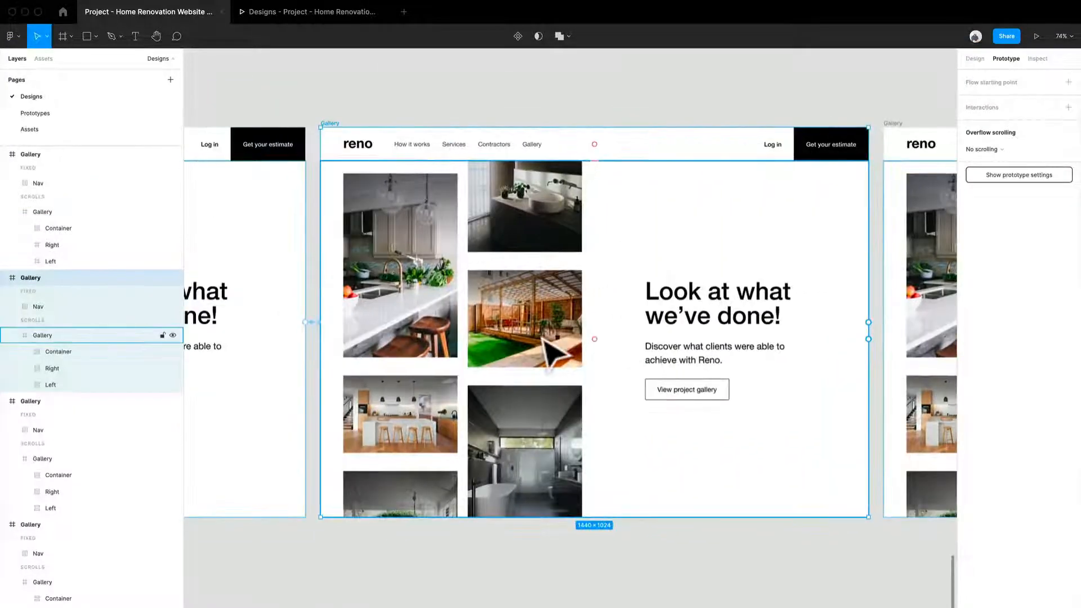
- Set the second Gallery frame's scrolling Gallery layer's overflow scrolling to Vertical scrolling
click(543, 340)
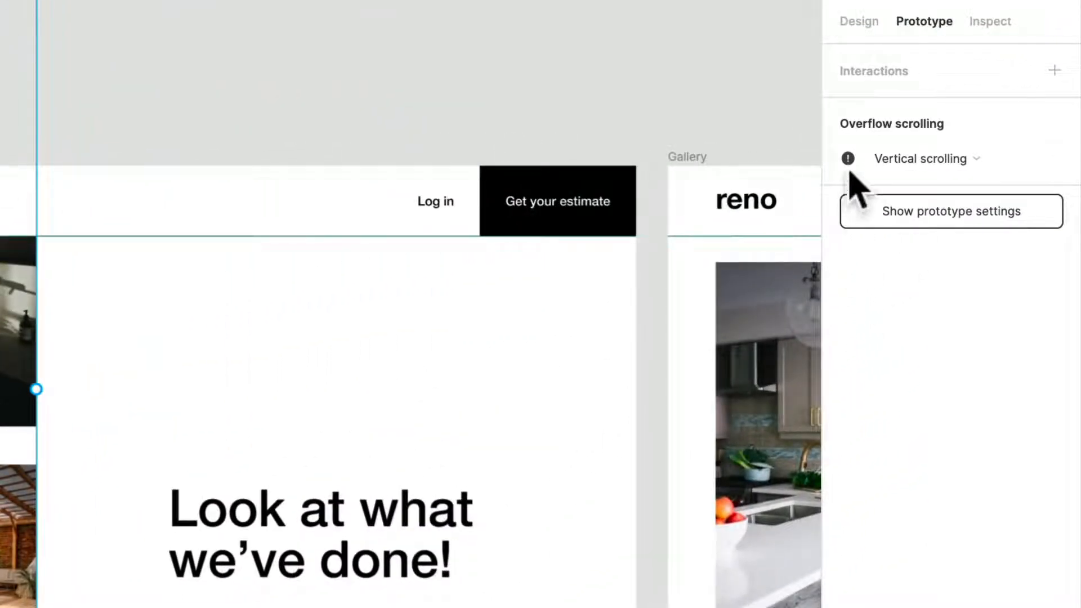
click(931, 160)
click(930, 160)
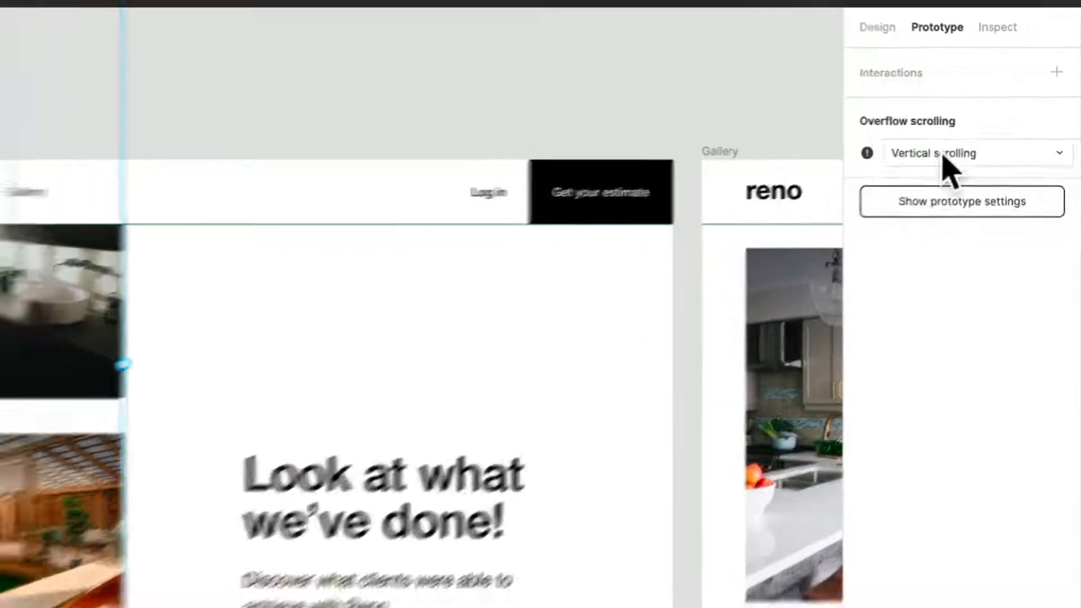
click(281, 405)
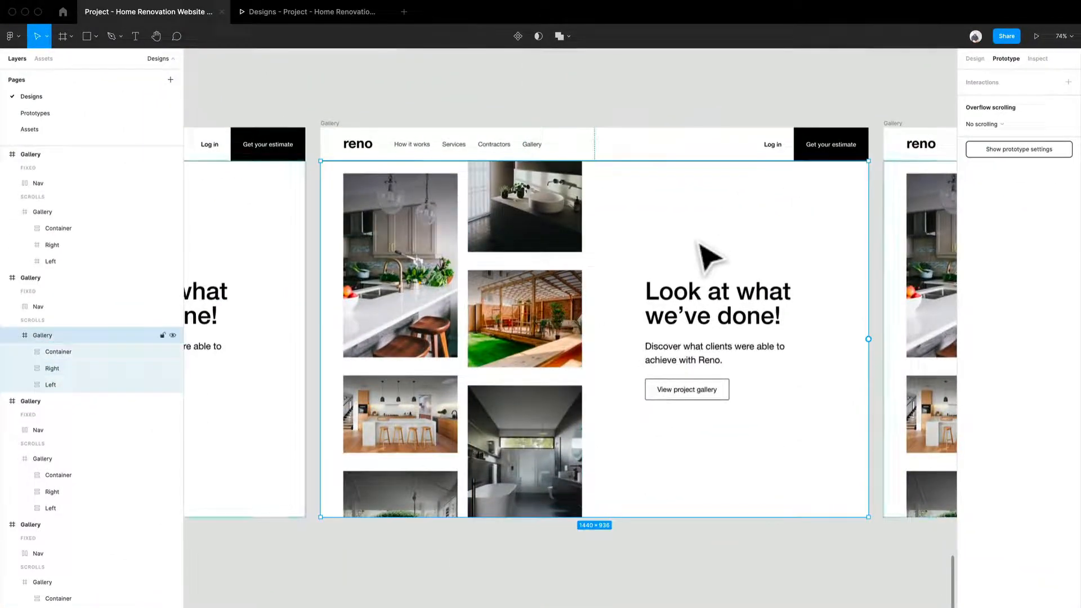
click(1030, 123)
click(1022, 147)
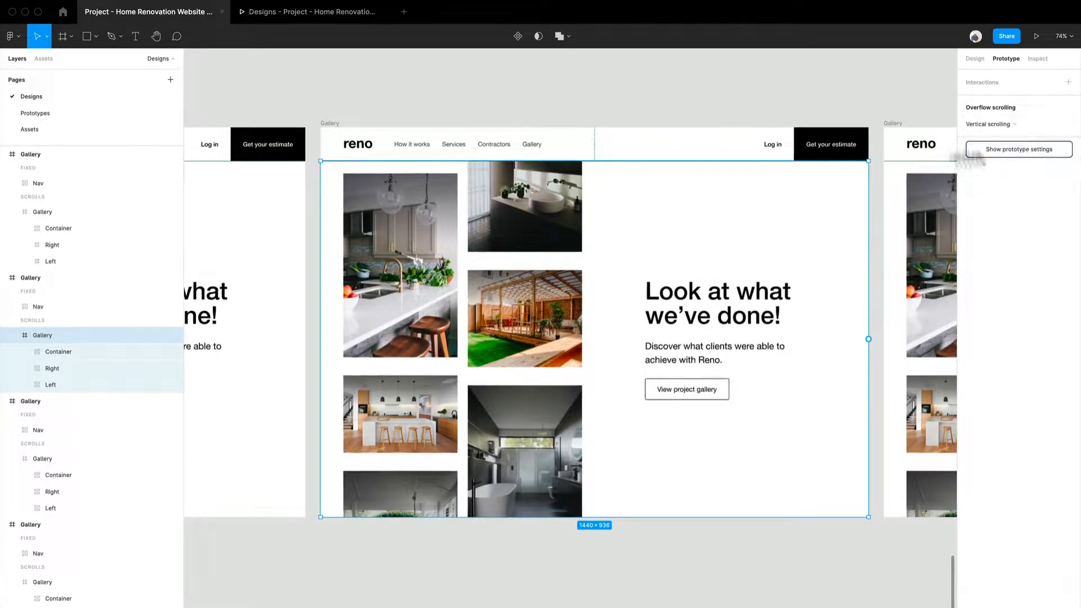
- Preview the Gallery 1 flow and scroll up and down to test the columns' parallax motion
click(285, 12)
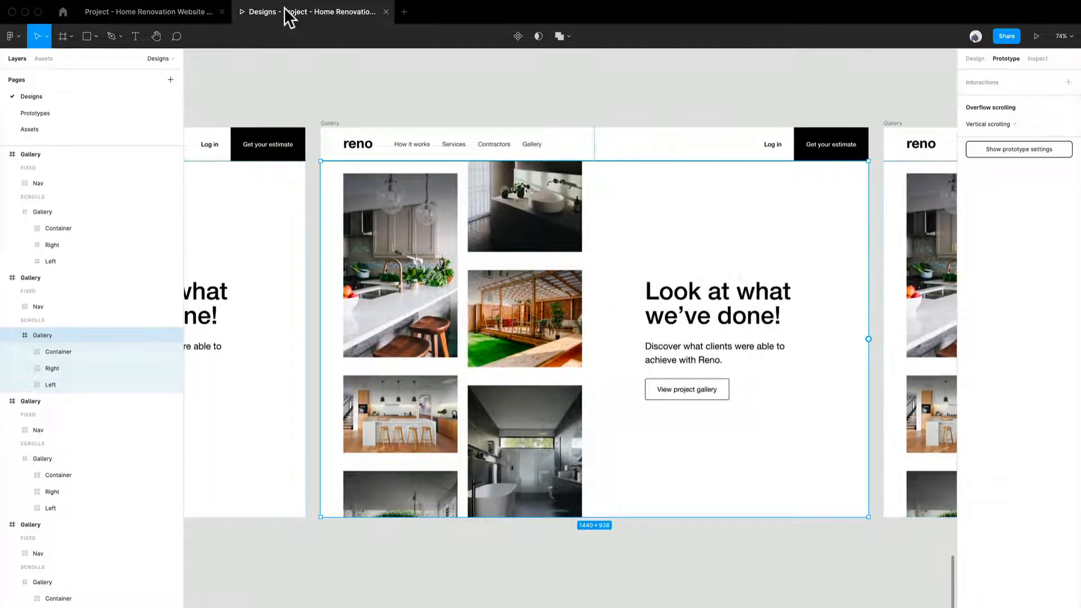
scroll(525, 327, down, 10)
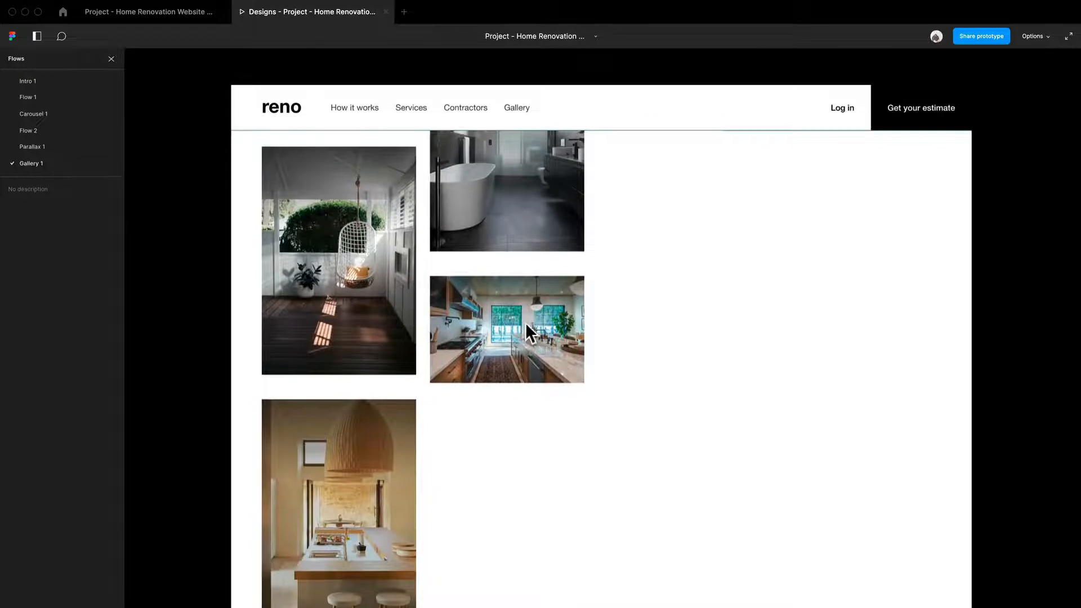
scroll(526, 323, up, 15)
scroll(525, 323, down, 5)
scroll(525, 323, down, 5)
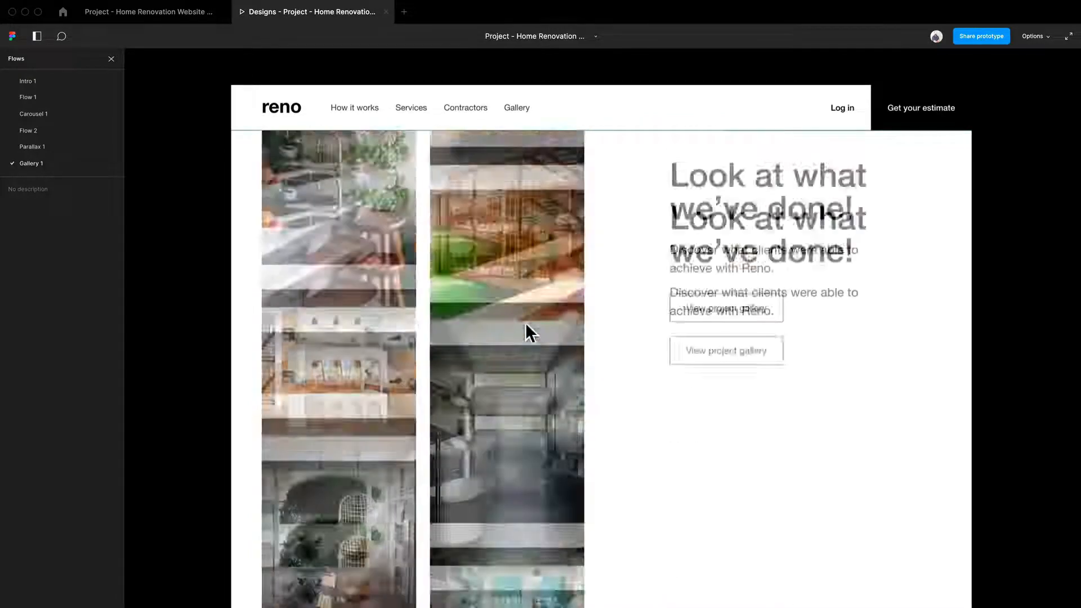
scroll(525, 323, up, 10)
scroll(526, 322, down, 7)
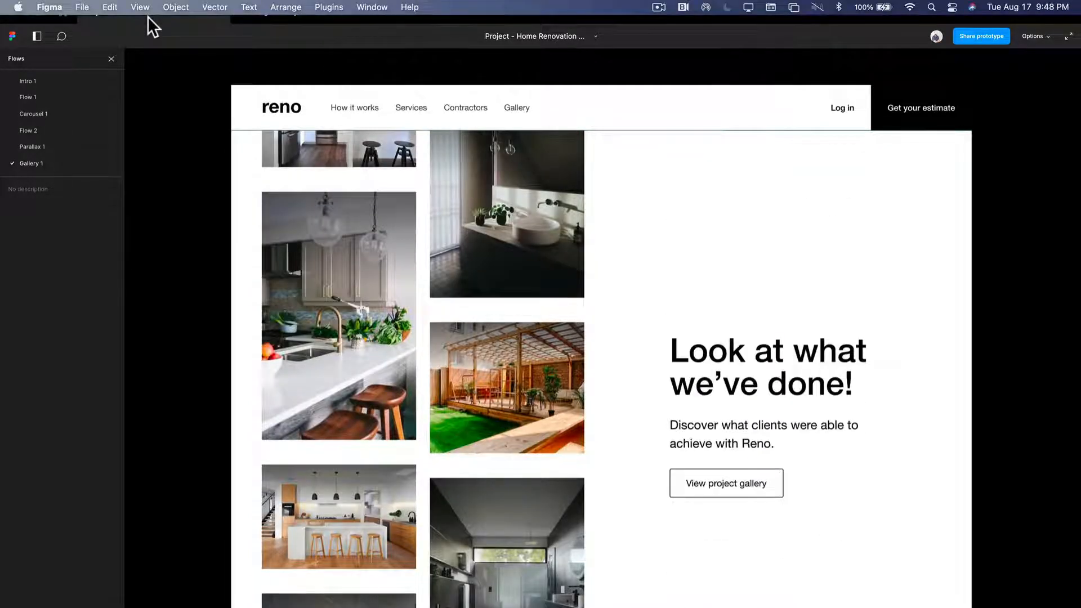
- Exit the preview and undo the last four changes to the Gallery frames' overflow scrolling
click(148, 16)
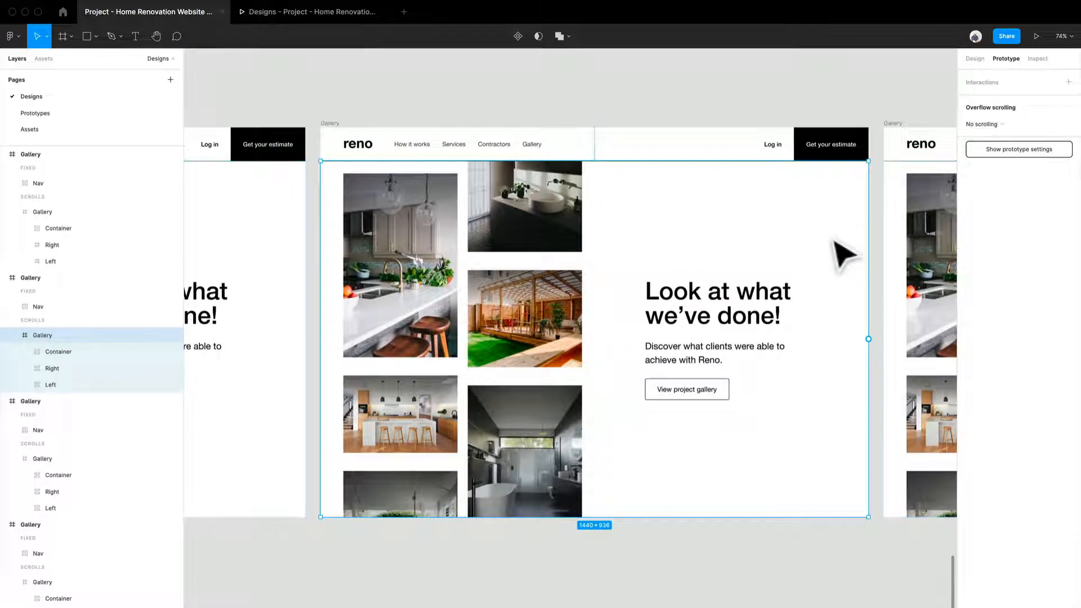
key(super+z)
key(super+z)
key(super+z)
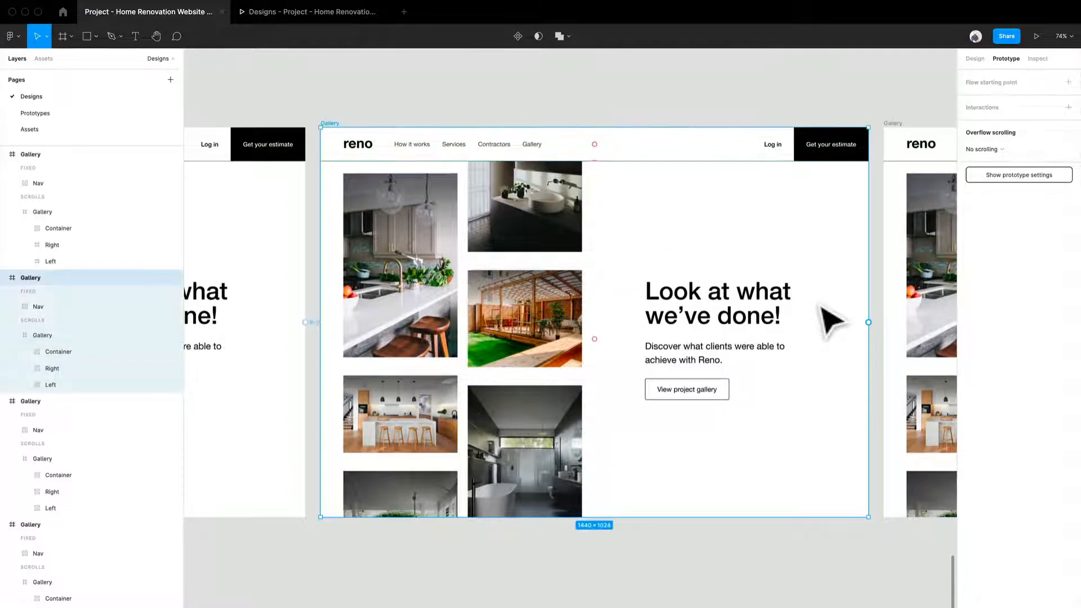
key(super+z)
- Inspect the After delay Smart animate interactions connecting the Gallery frames, then survey the whole Gallery 1 flow
drag(908, 404, 609, 394)
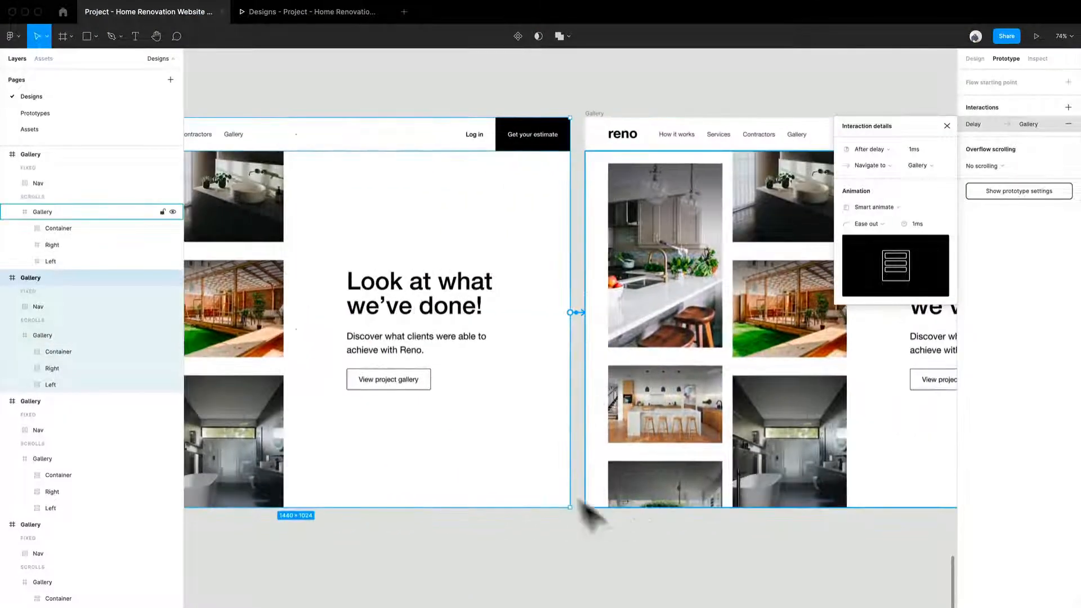
click(586, 572)
scroll(701, 566, right, 5)
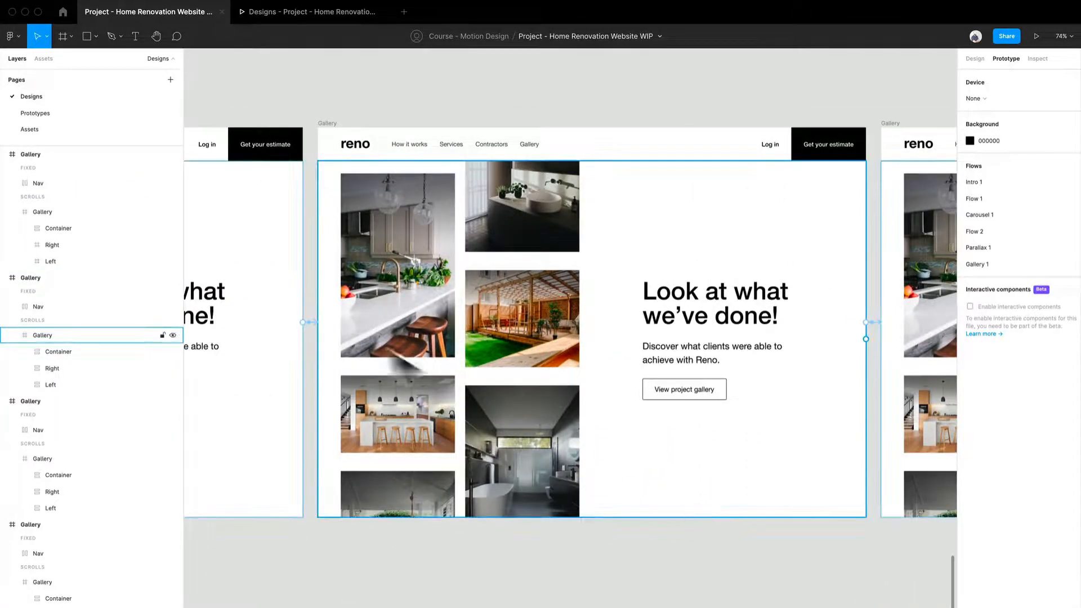
click(322, 330)
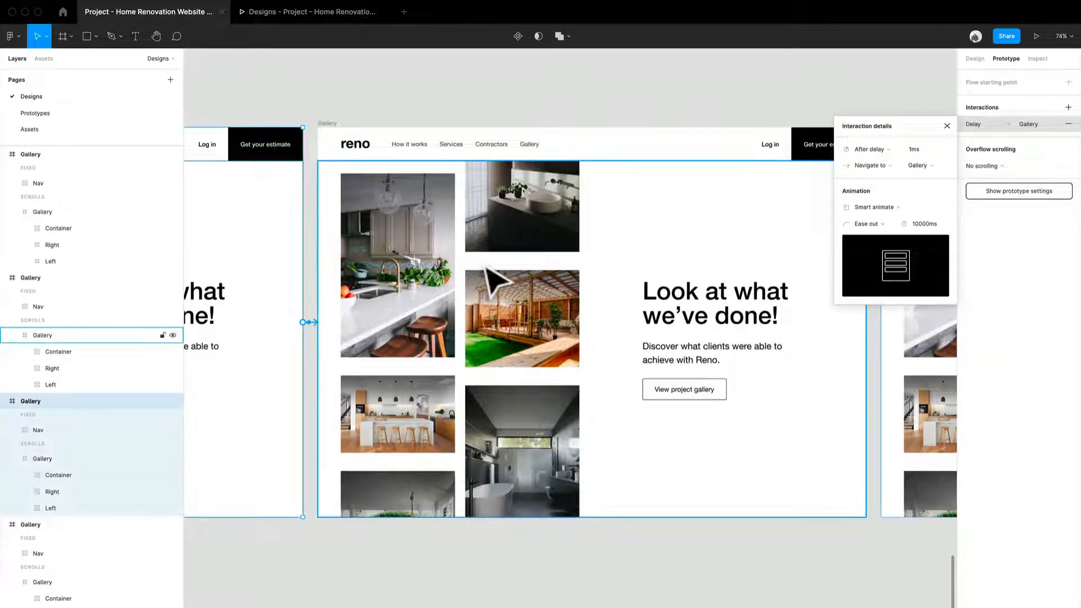
drag(321, 322, 502, 340)
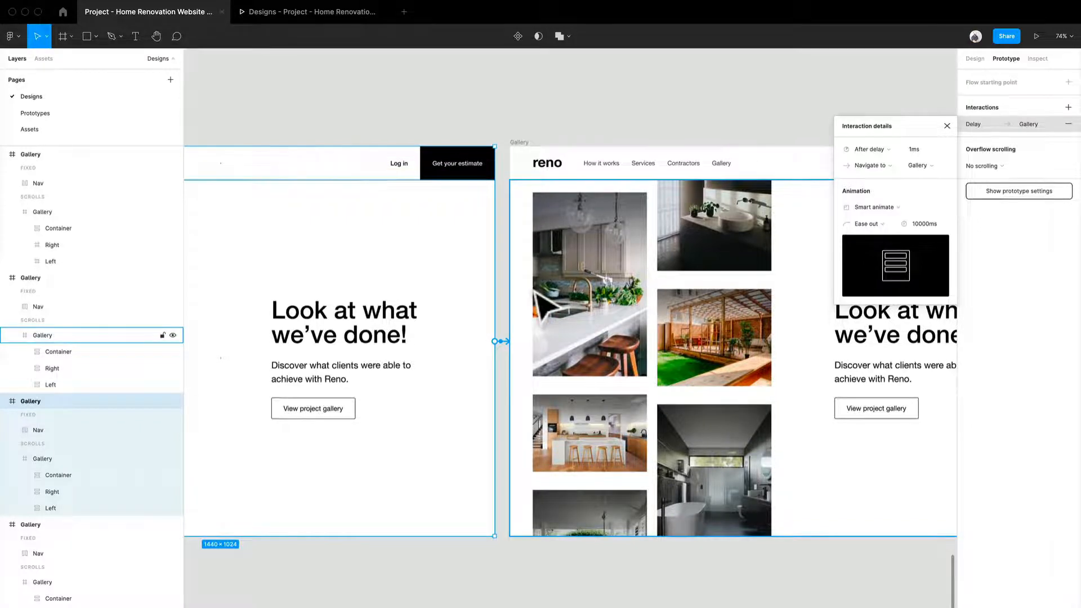
scroll(500, 415, down, 5)
click(550, 538)
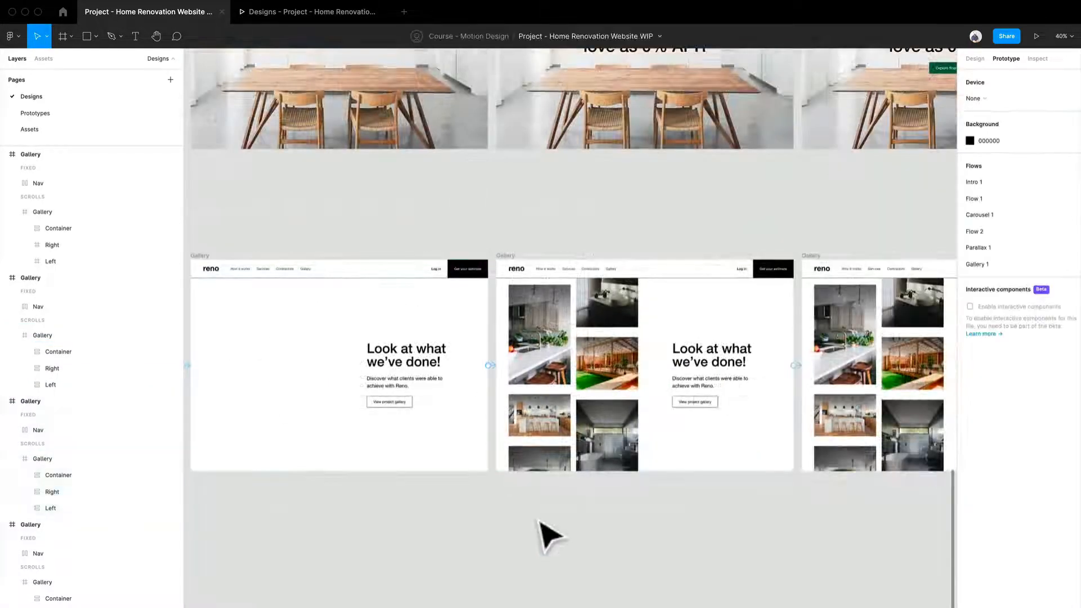
drag(549, 512, 579, 471)
scroll(652, 492, down, 4)
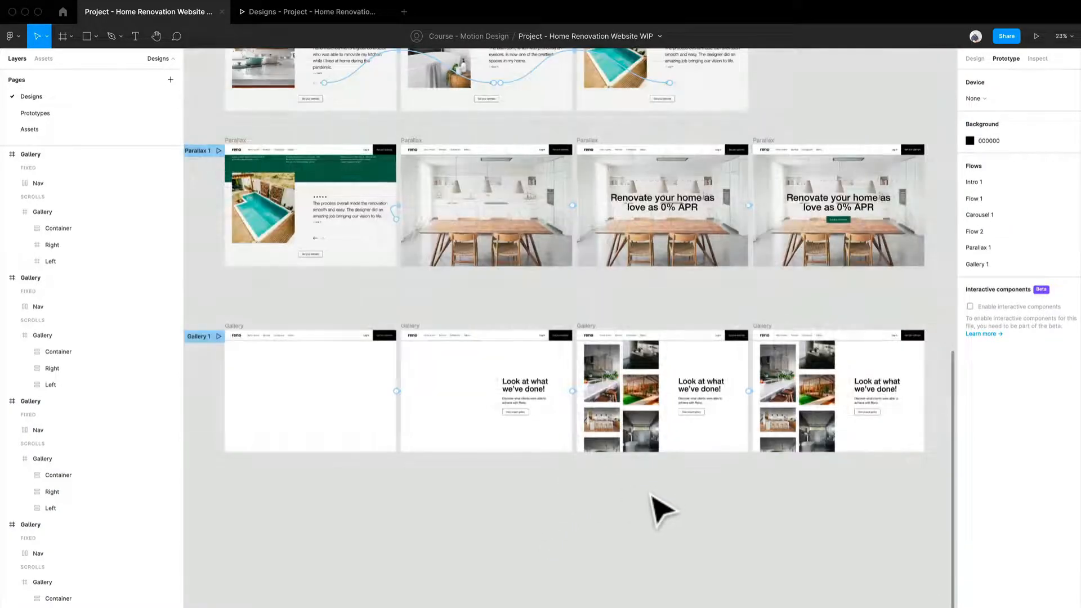